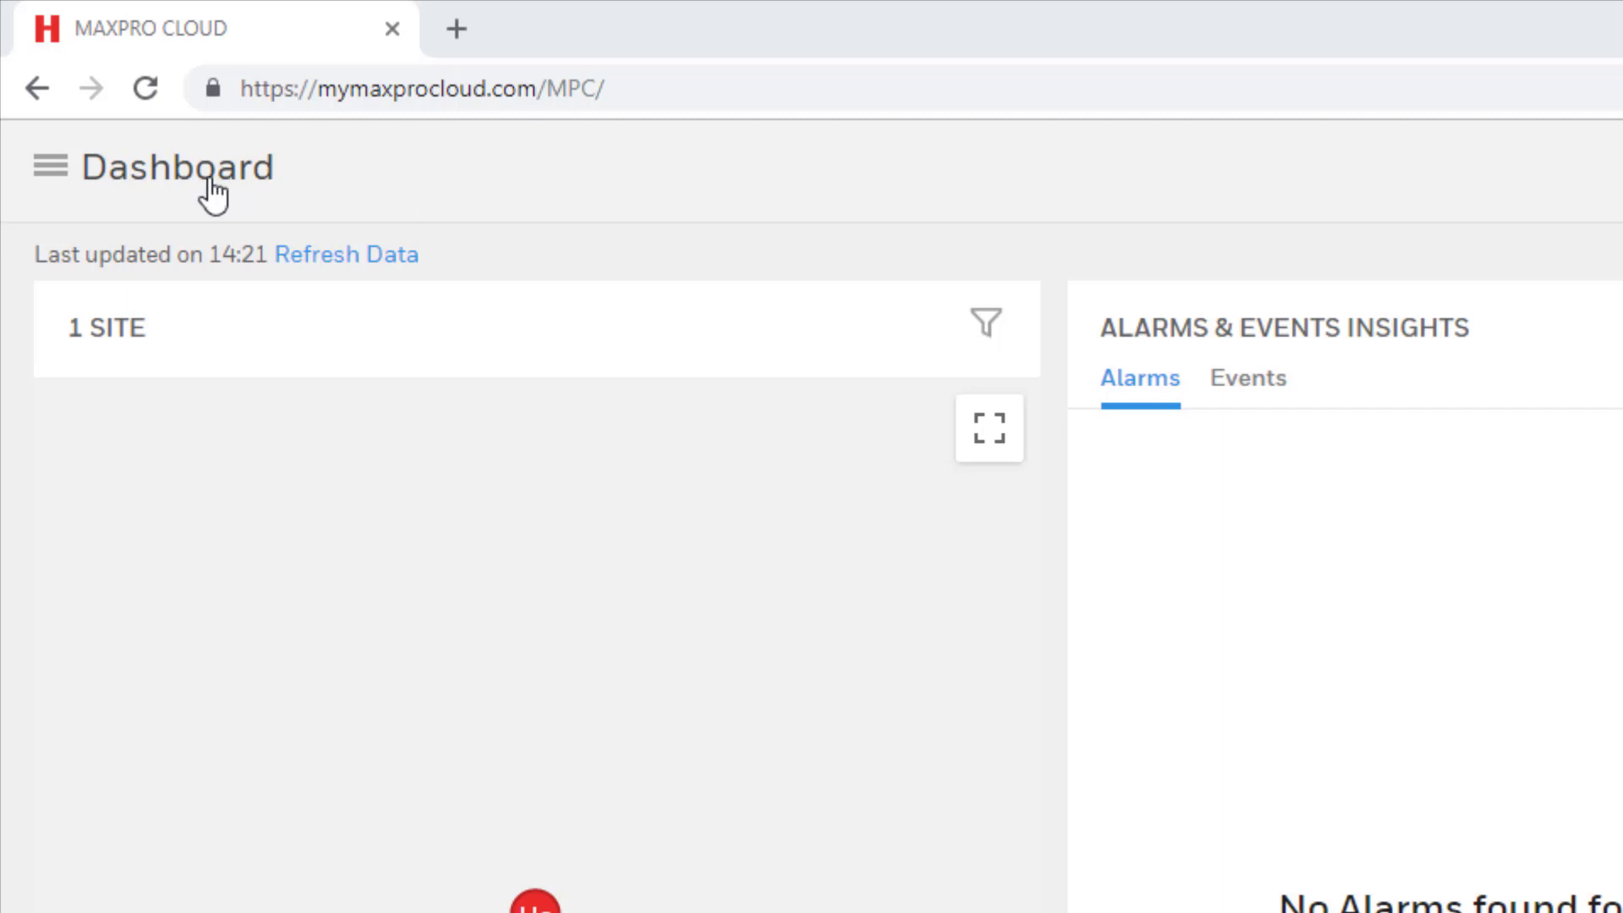
- Navigate from the main menu through Customers and Honeywell to open Honeywell Site 1
{"action": "left_click", "coordinate": [52, 180]}
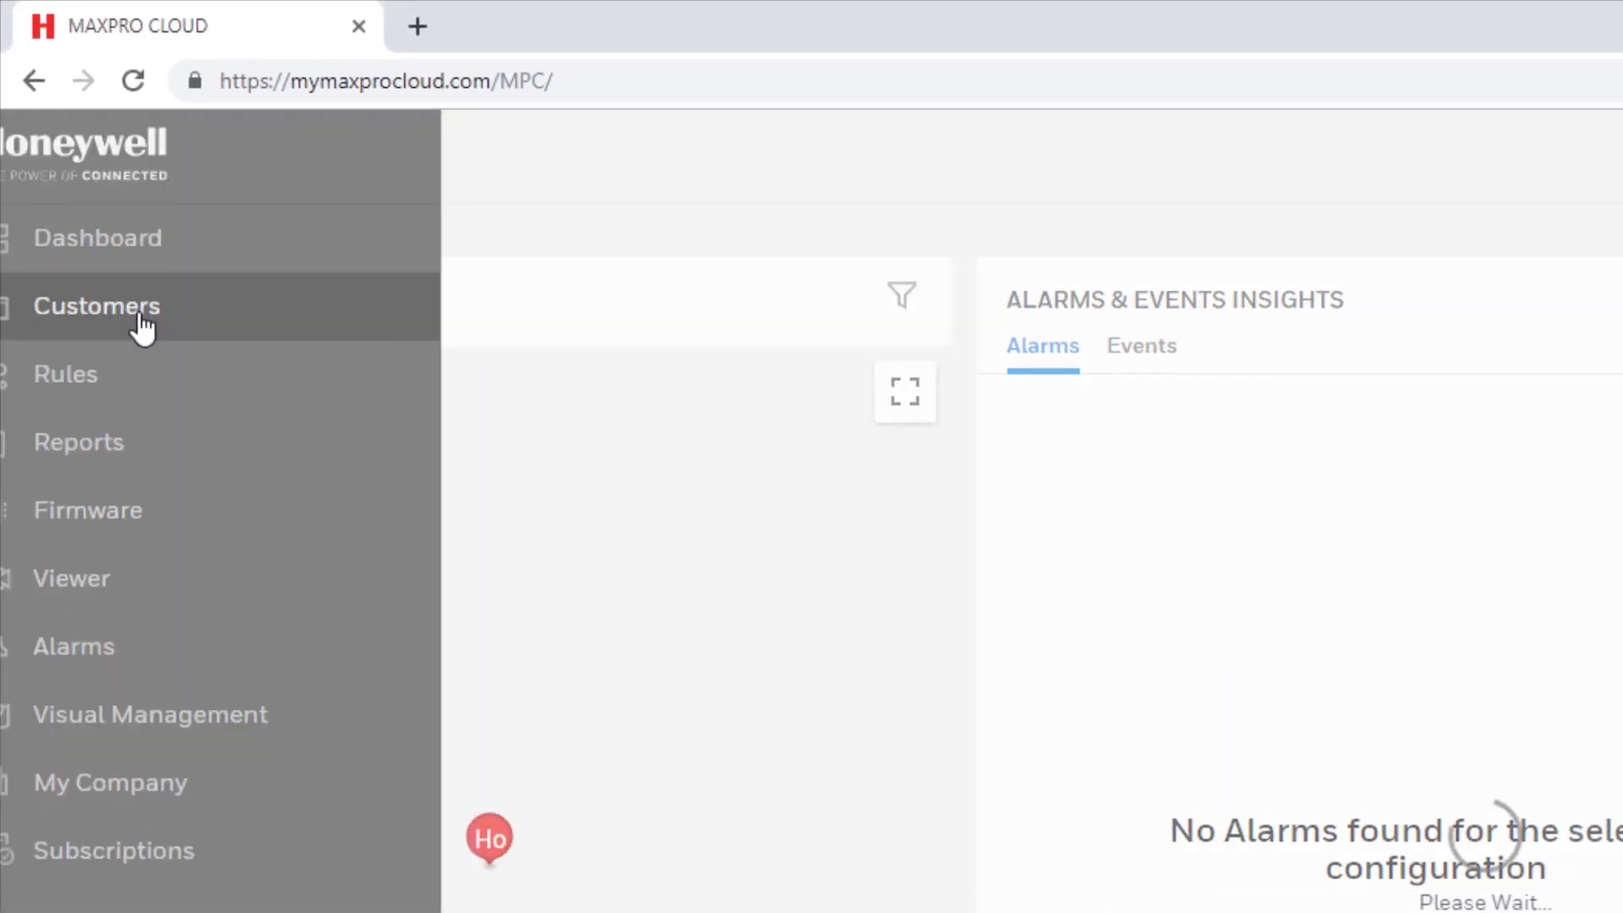
{"action": "left_click", "coordinate": [156, 355]}
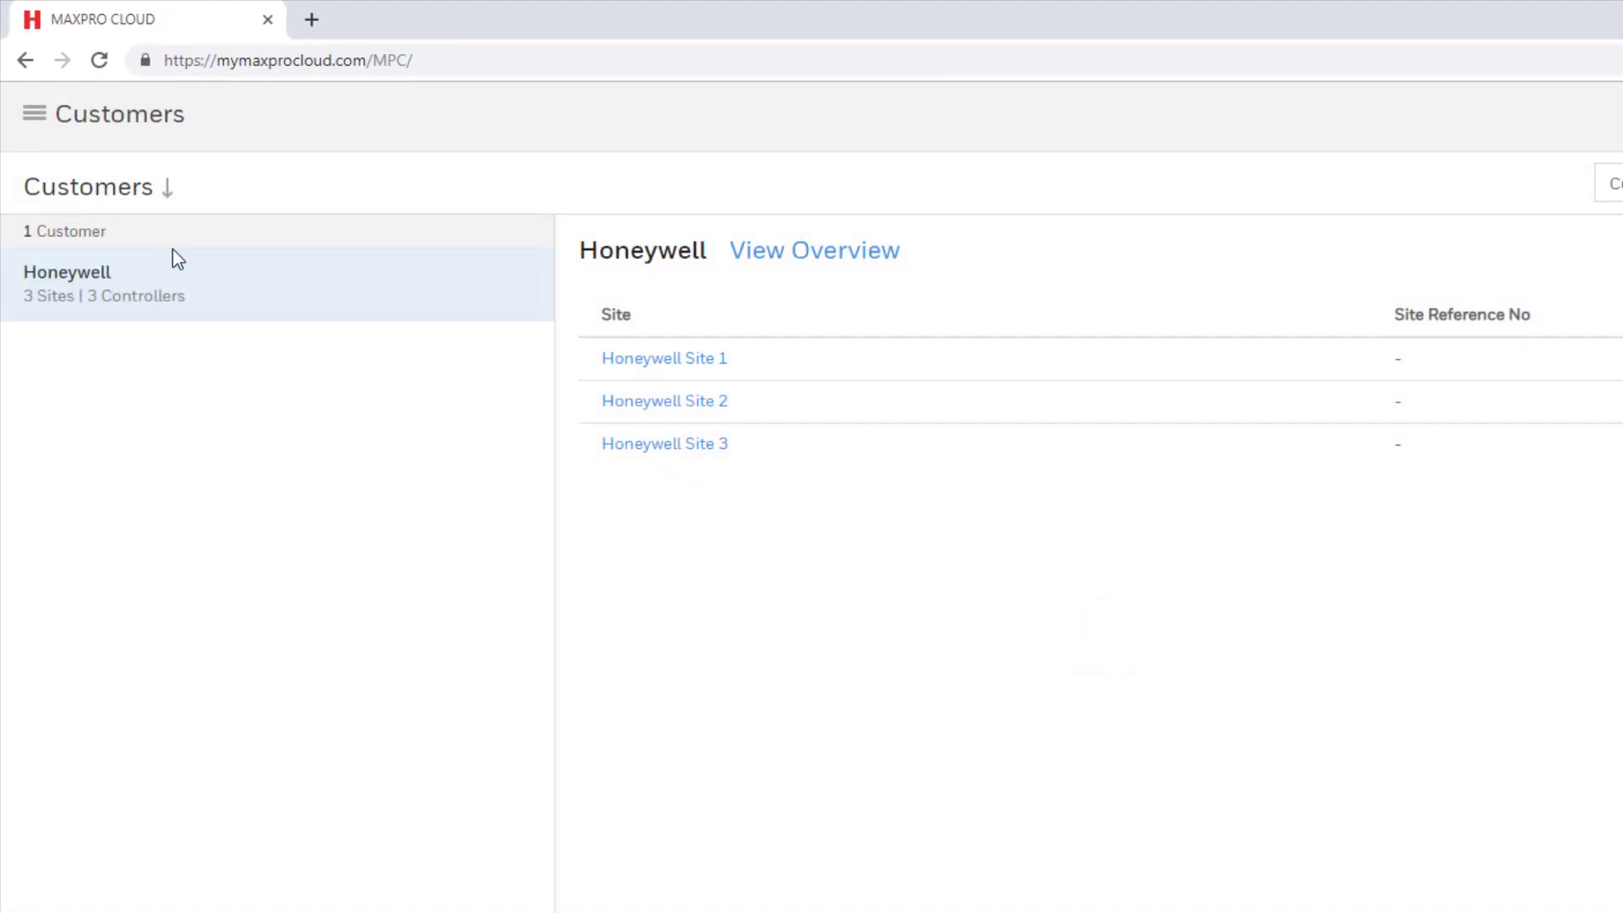
{"action": "left_click", "coordinate": [240, 282]}
{"action": "left_click", "coordinate": [640, 362]}
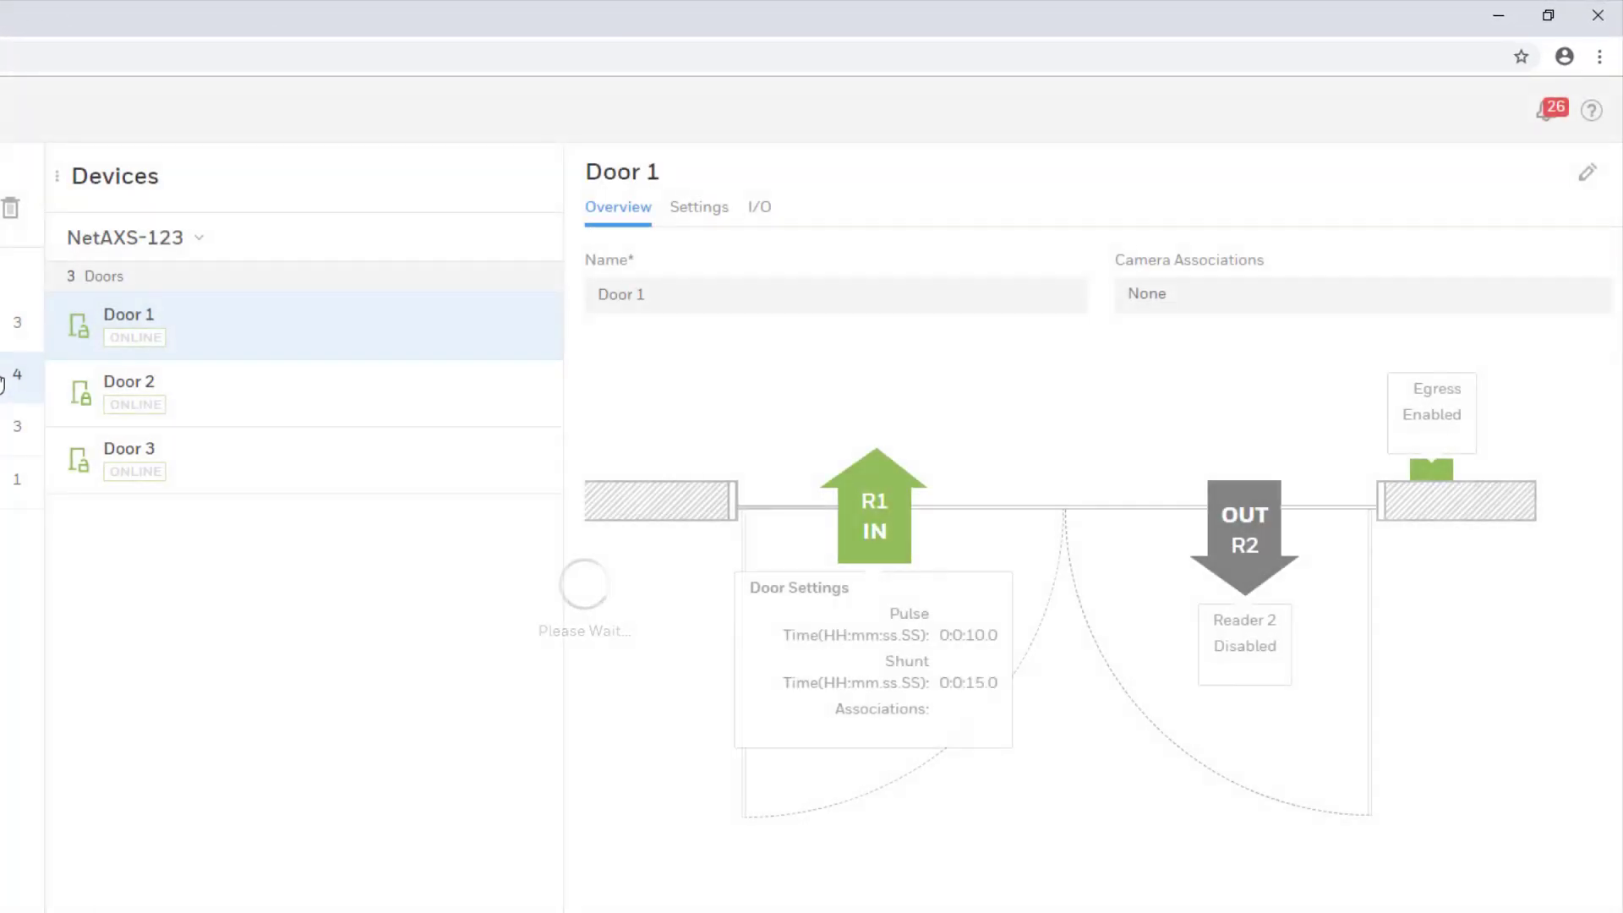
{"action": "left_click", "coordinate": [200, 240]}
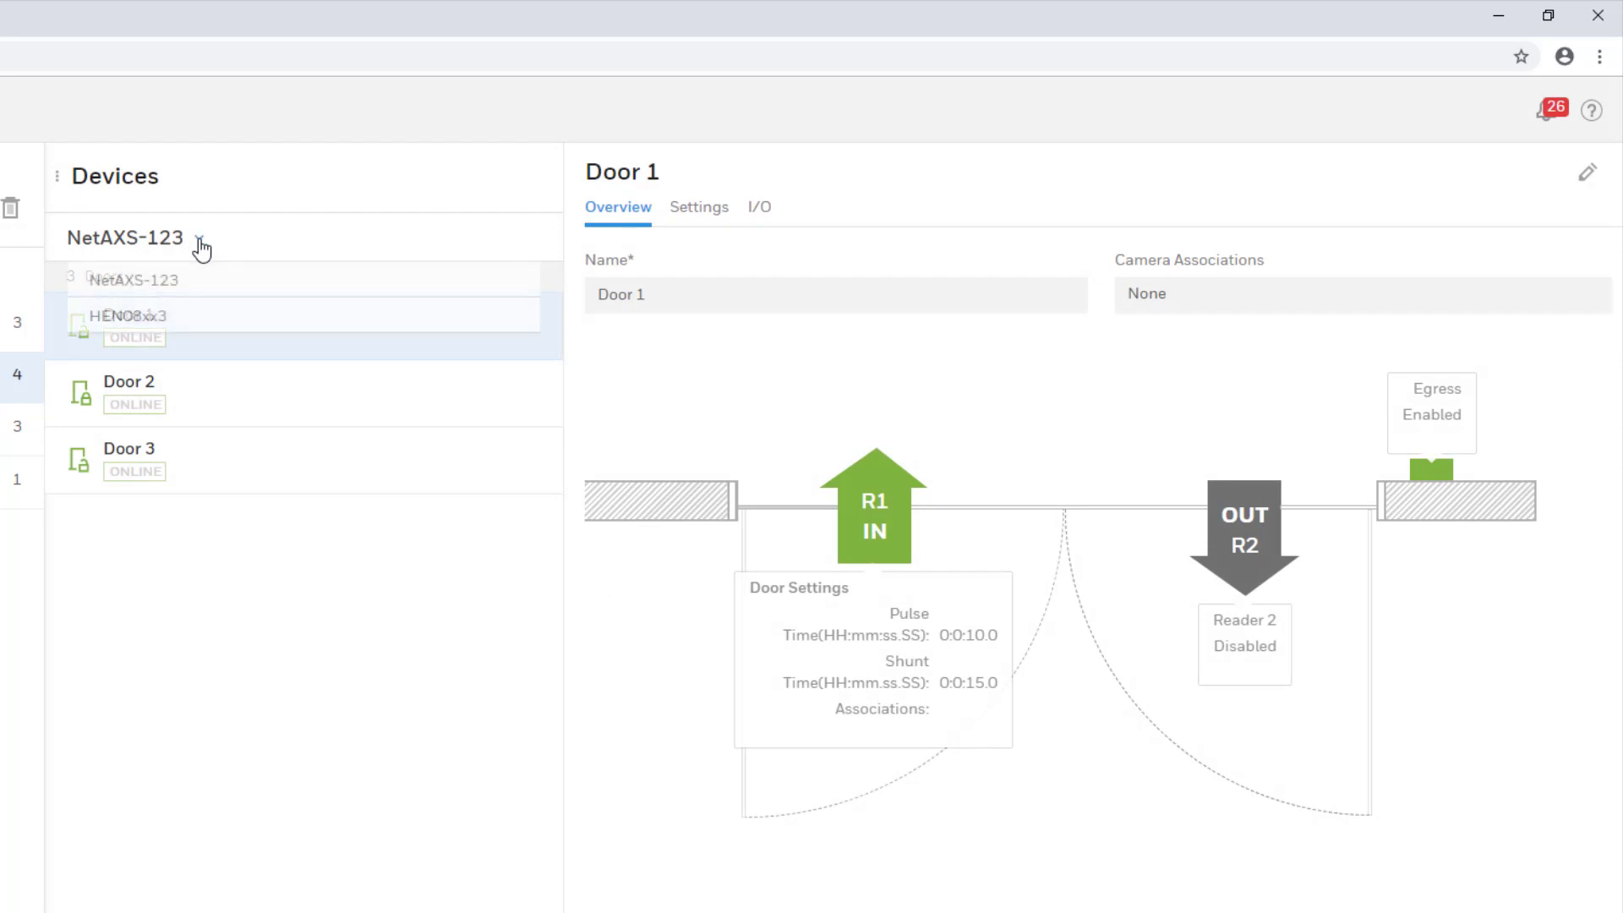
{"action": "left_click", "coordinate": [201, 245]}
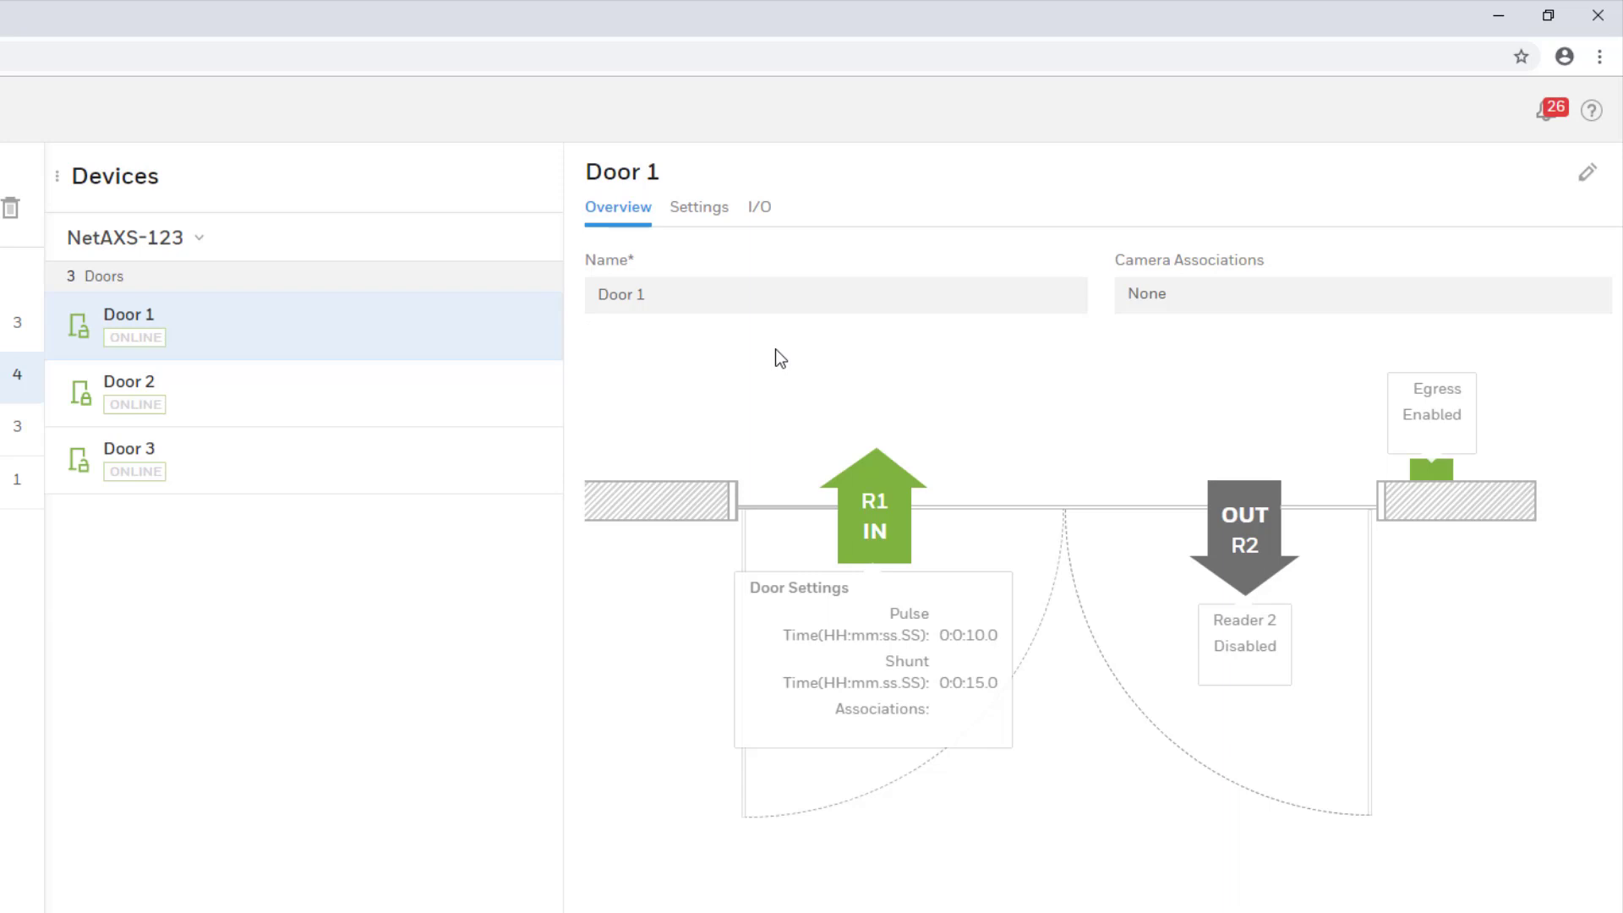
- Edit Door 1's overview with no camera associated, egress enabled and Reader 2 disabled, then save
{"action": "left_click", "coordinate": [1587, 174]}
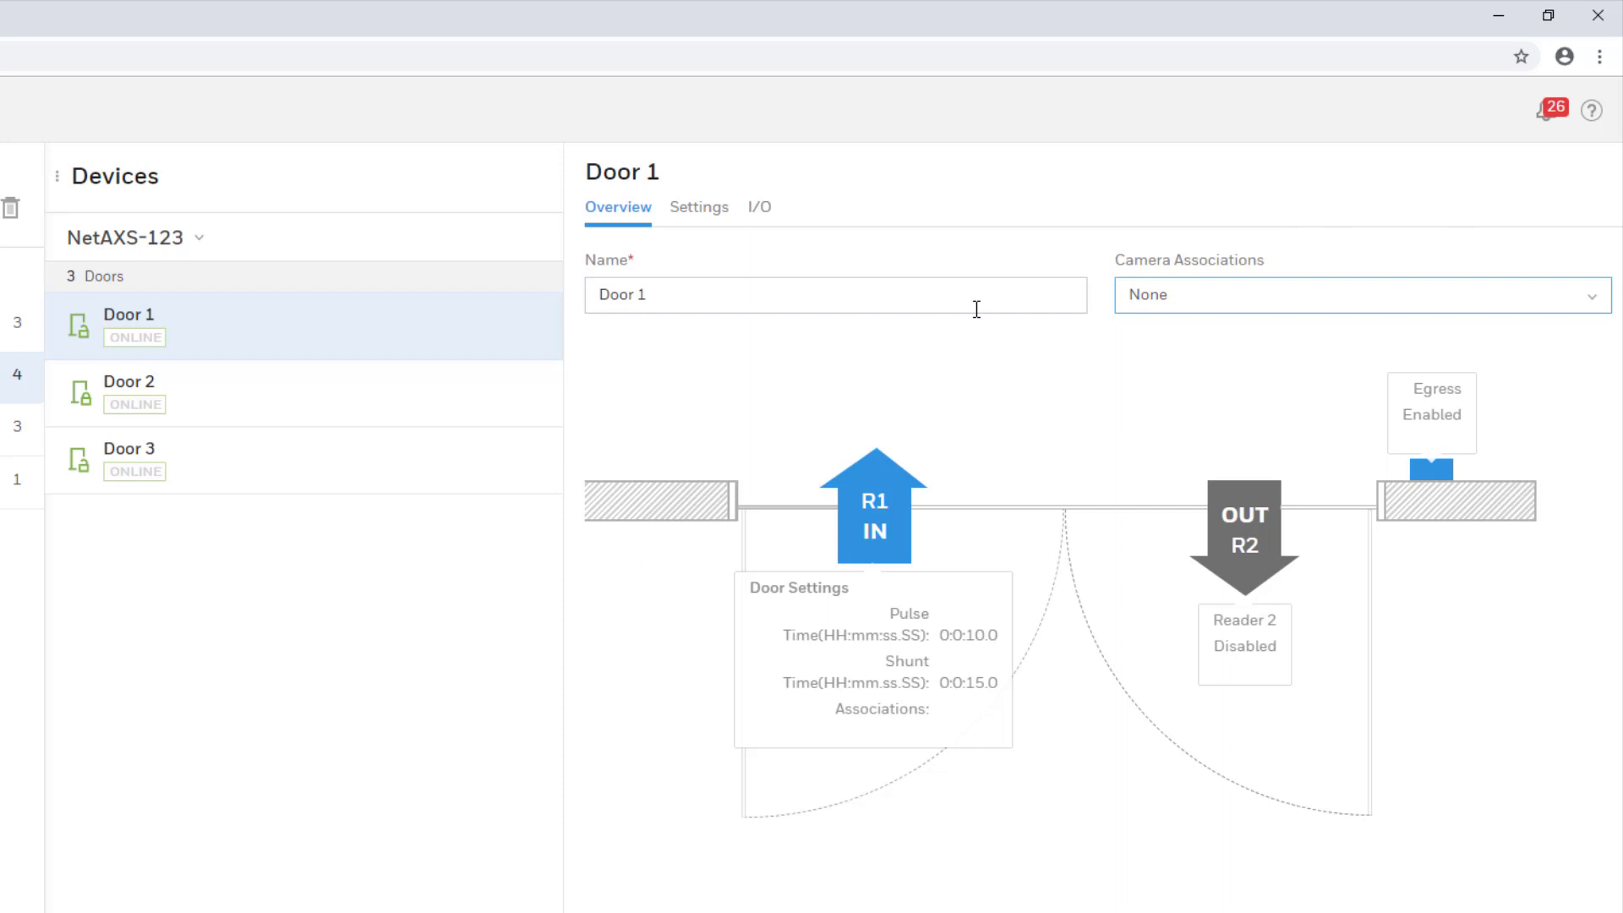
{"action": "left_click", "coordinate": [1589, 298]}
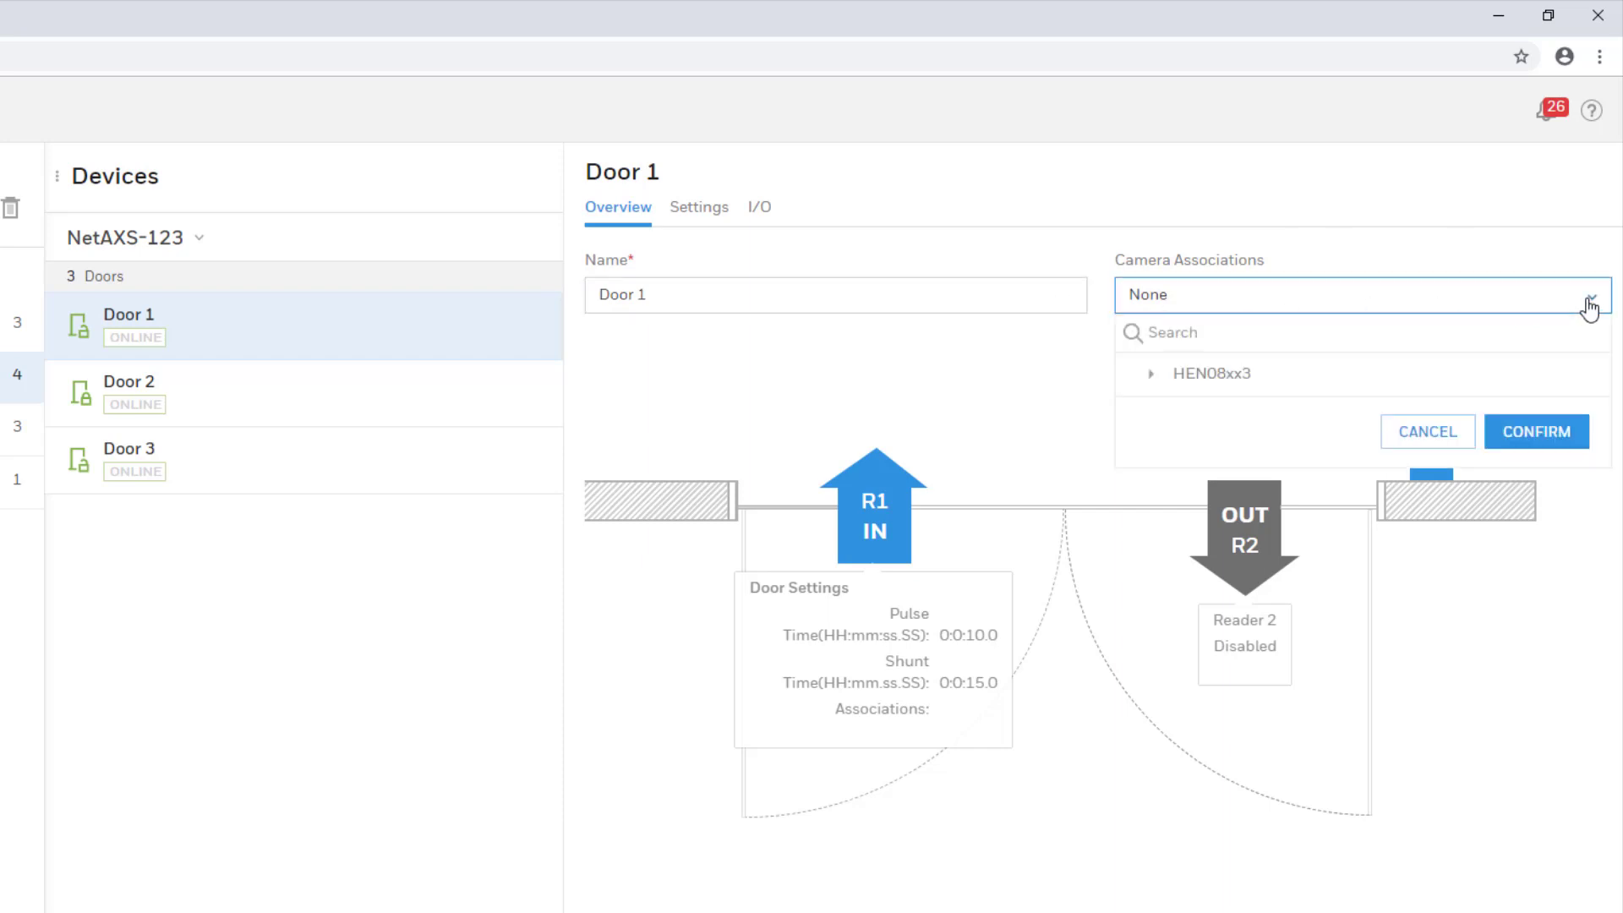
{"action": "left_click", "coordinate": [1589, 306]}
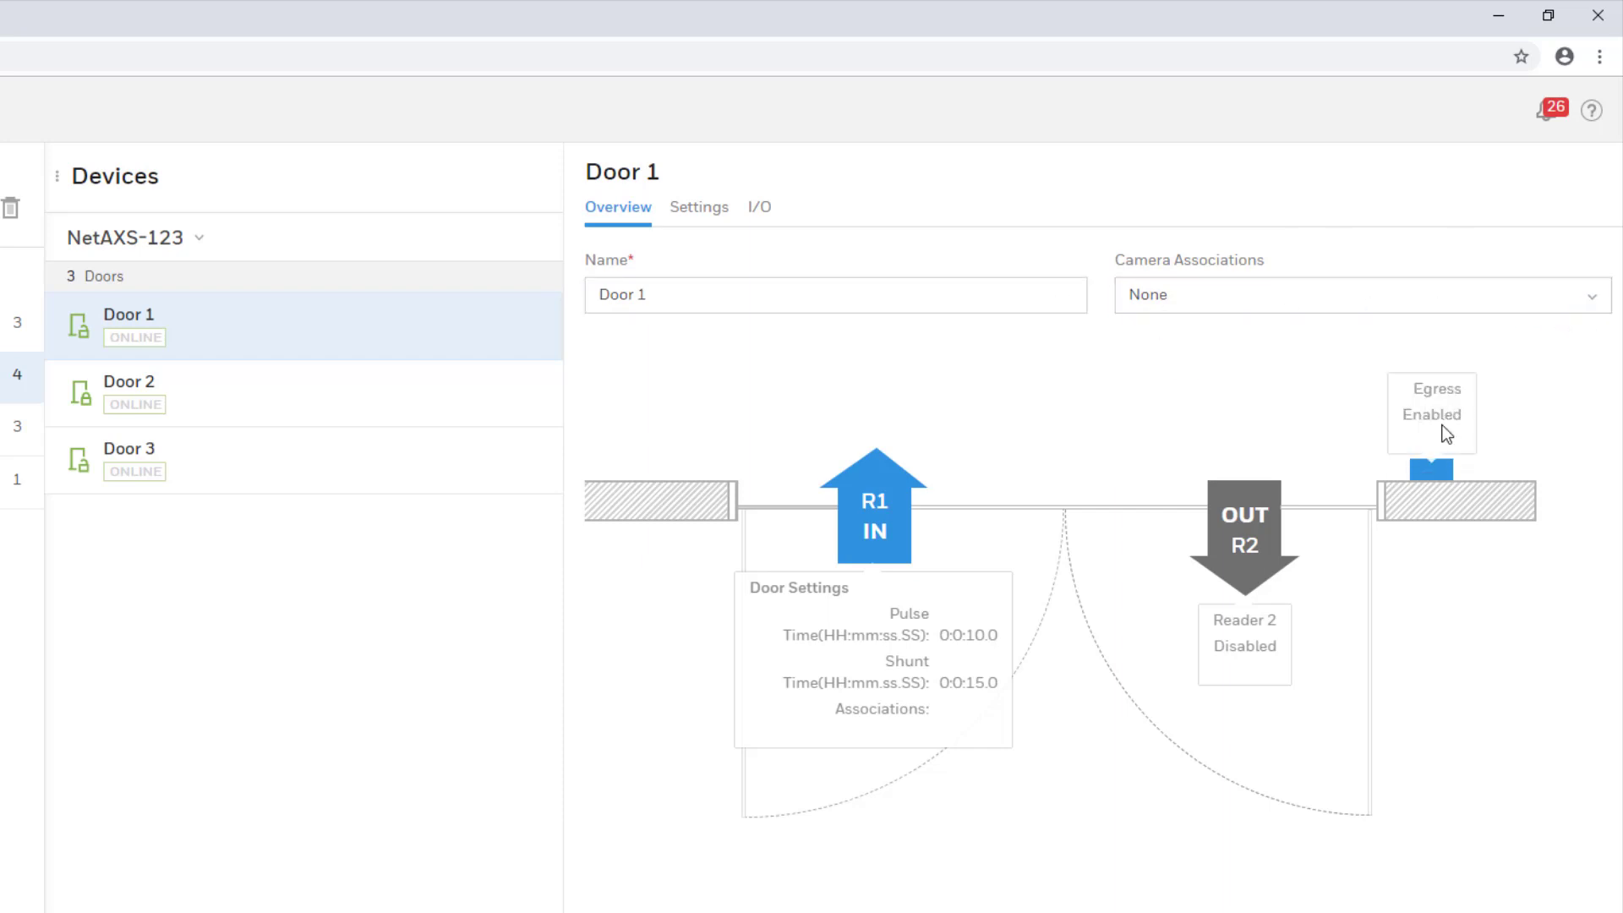
{"action": "left_click", "coordinate": [1418, 475]}
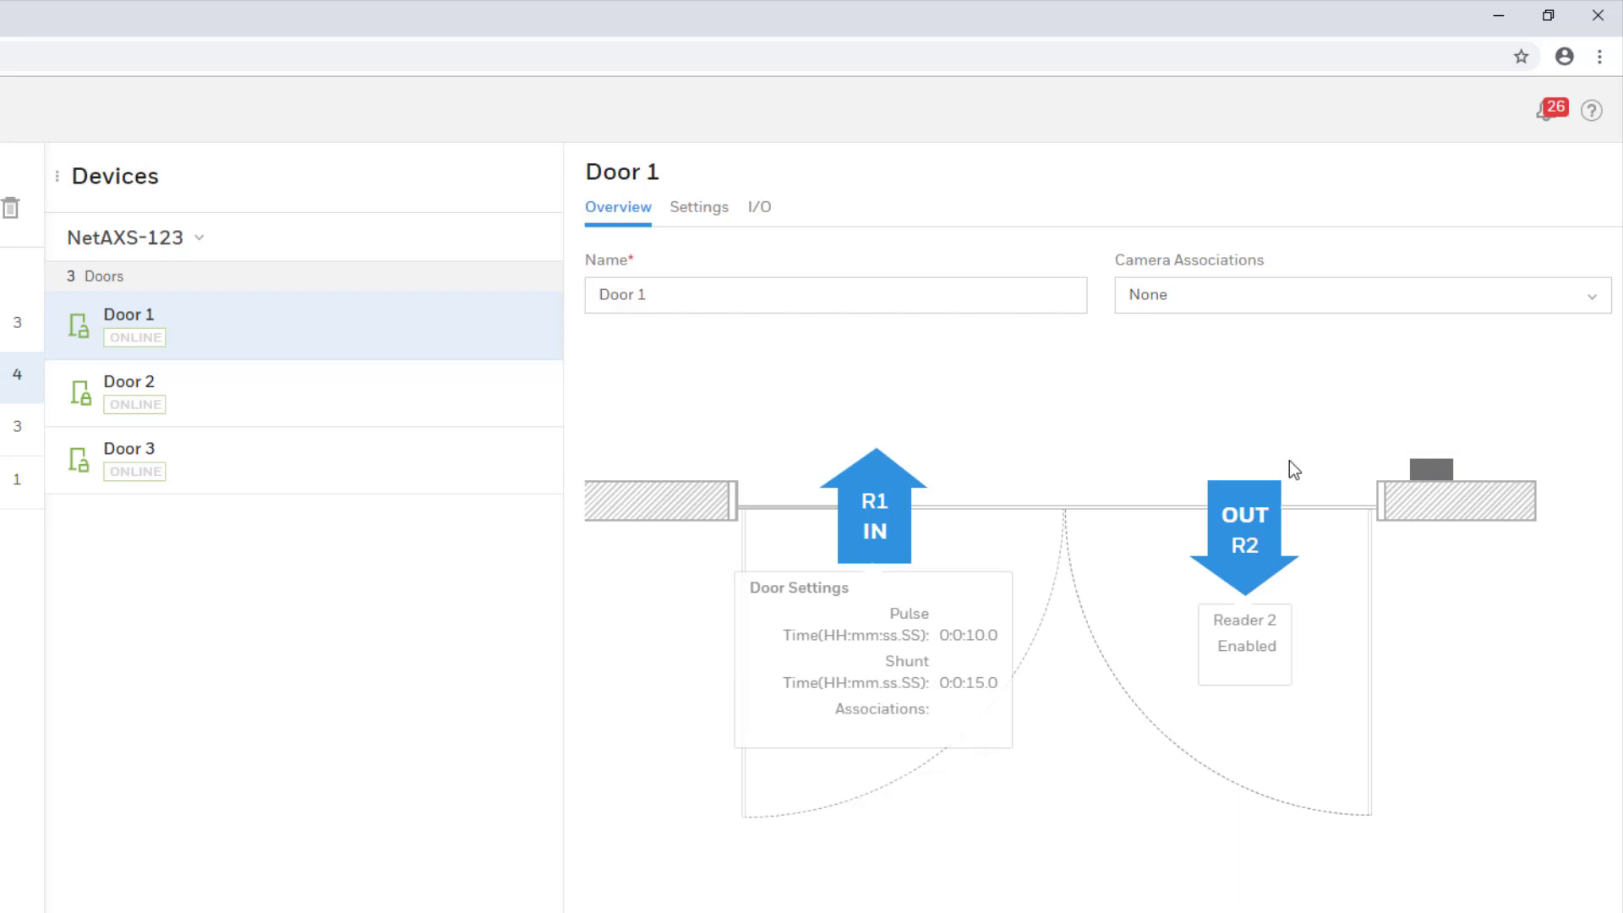
{"action": "left_click", "coordinate": [1250, 525]}
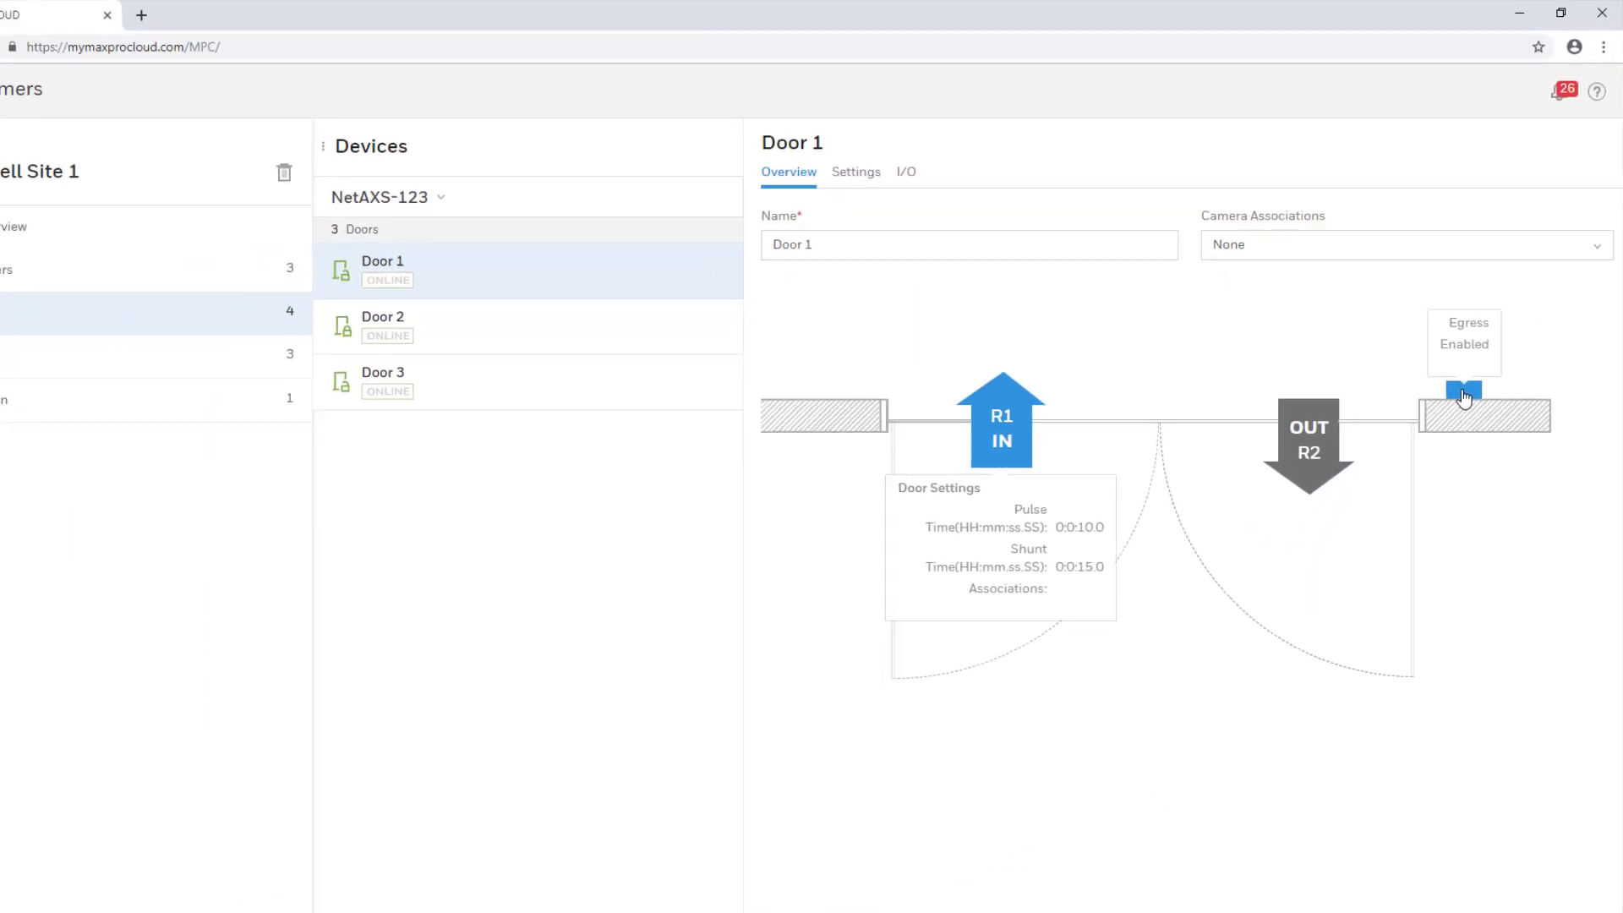
{"action": "left_click", "coordinate": [1245, 528]}
{"action": "left_click", "coordinate": [1325, 427]}
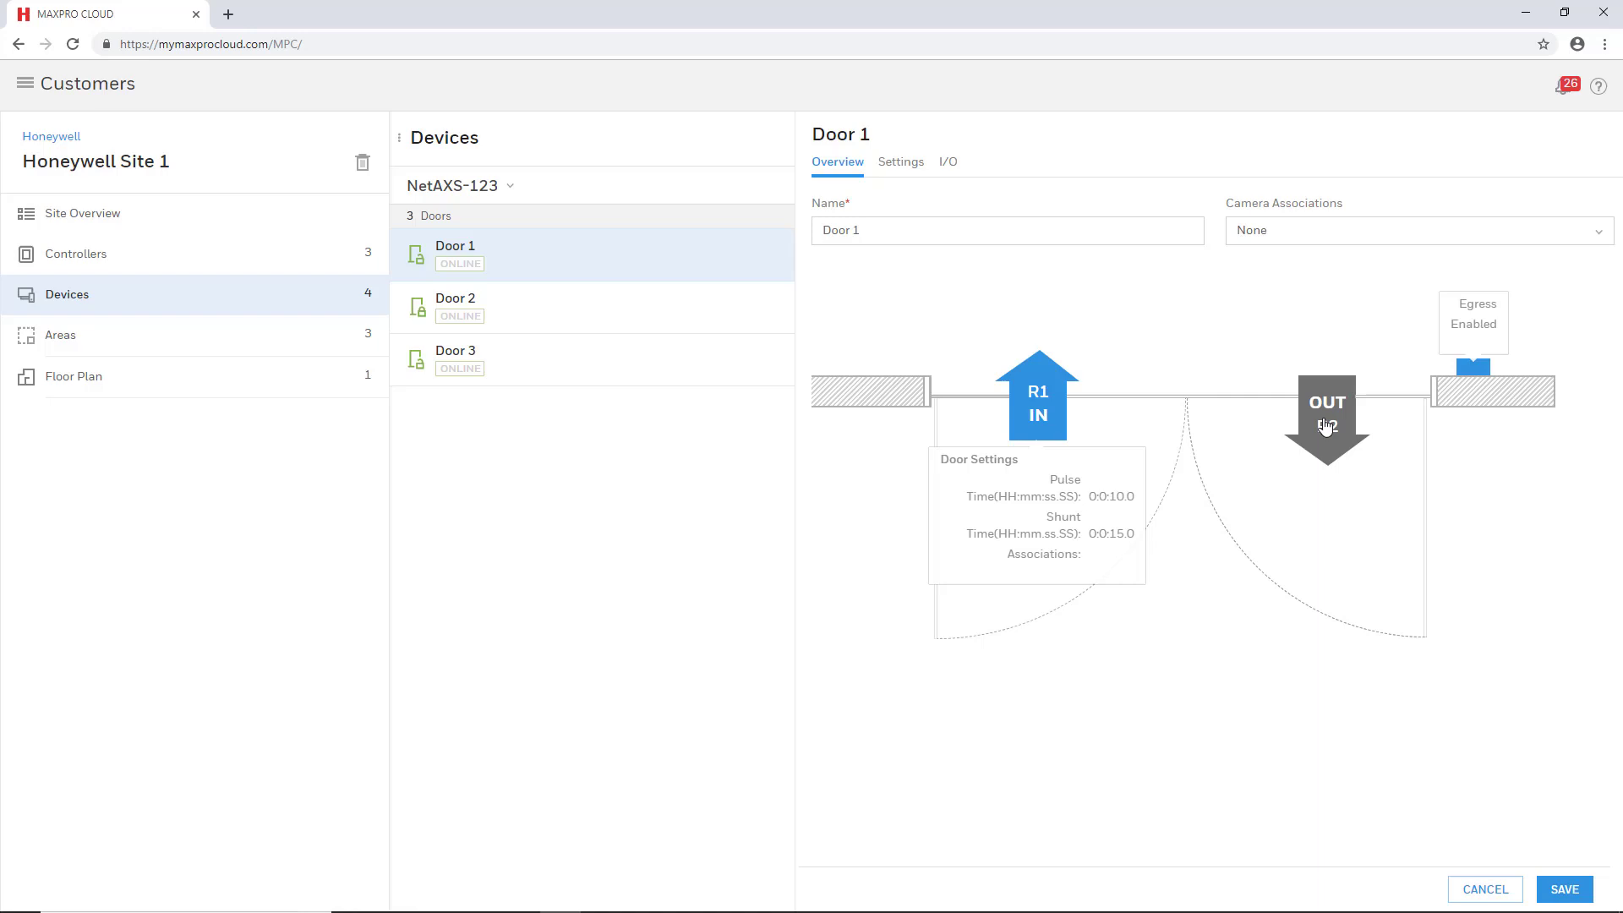
{"action": "left_click", "coordinate": [1565, 889]}
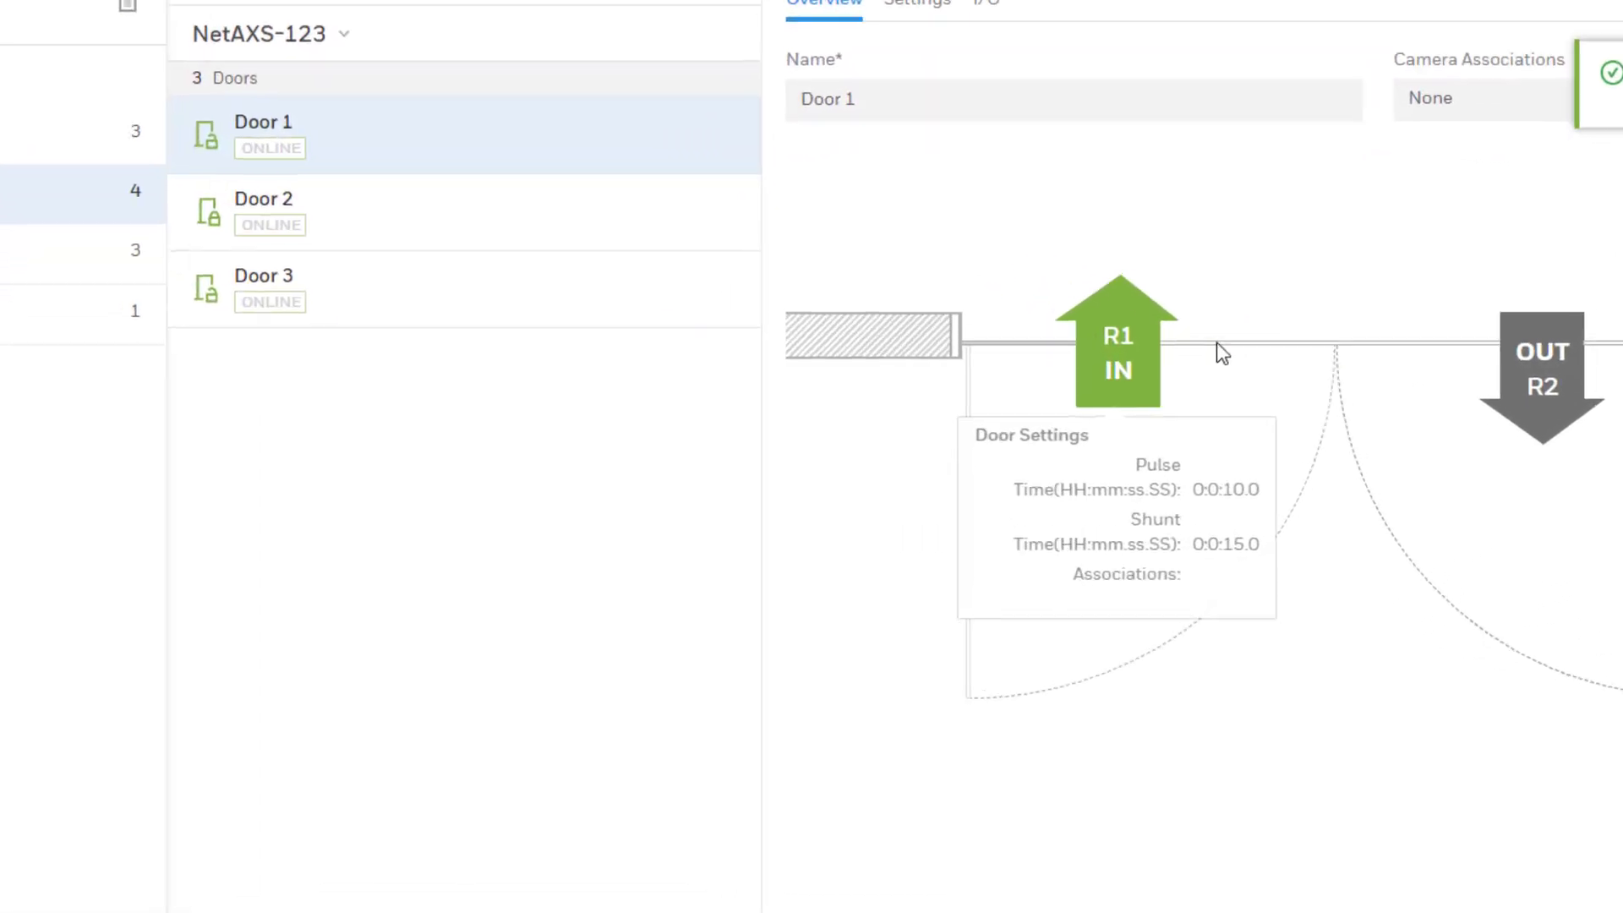
{"action": "left_click", "coordinate": [1130, 348]}
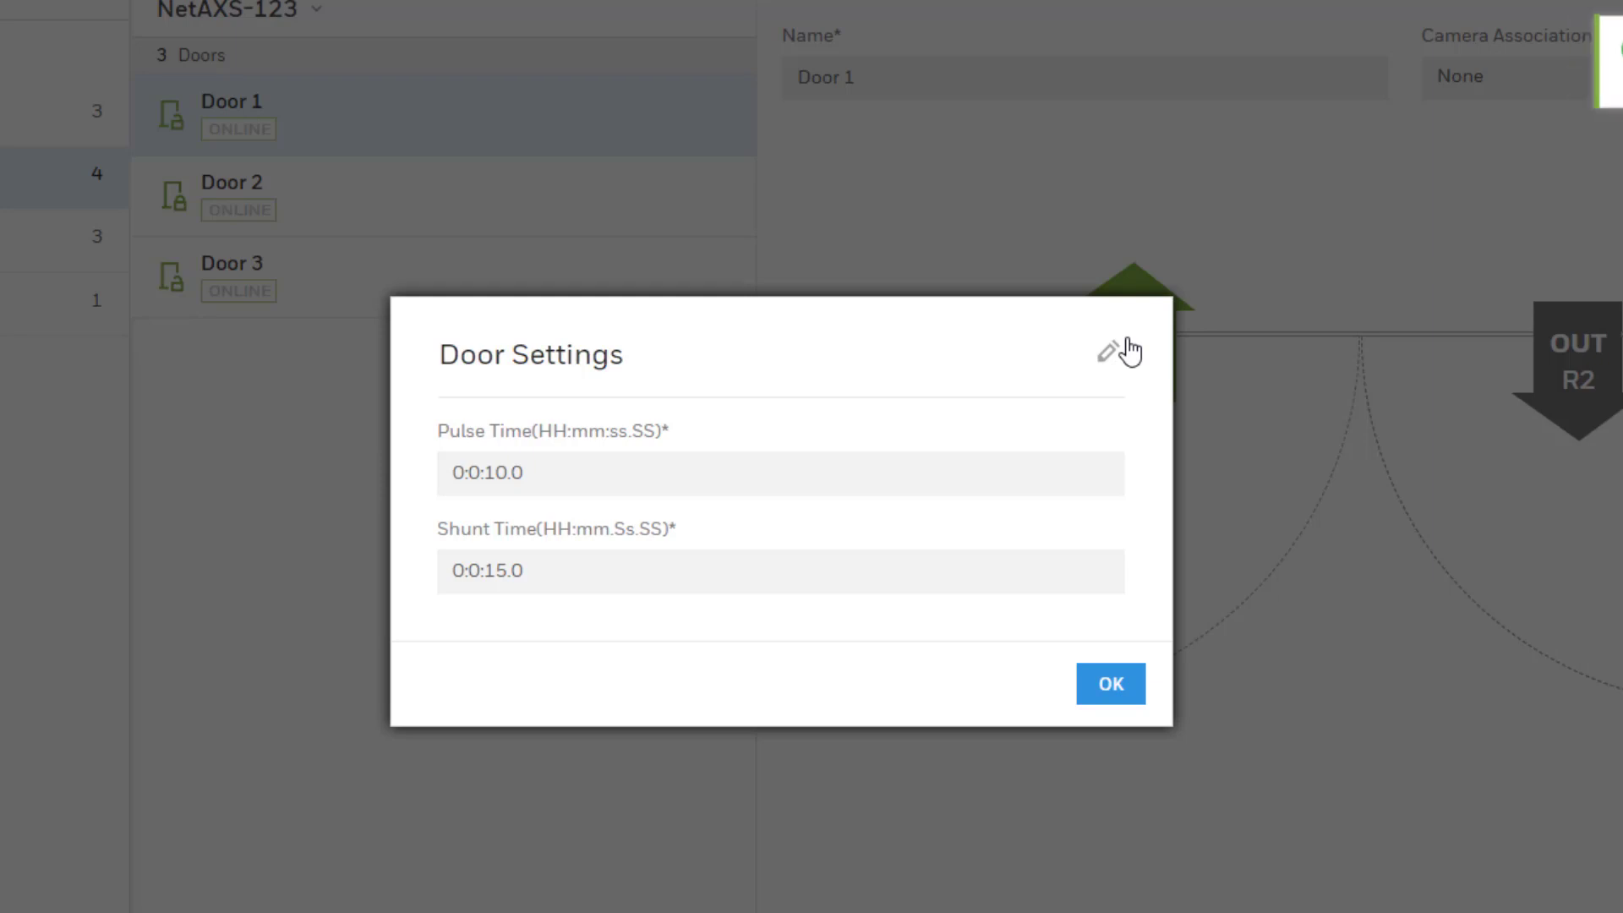
{"action": "left_click", "coordinate": [1108, 357]}
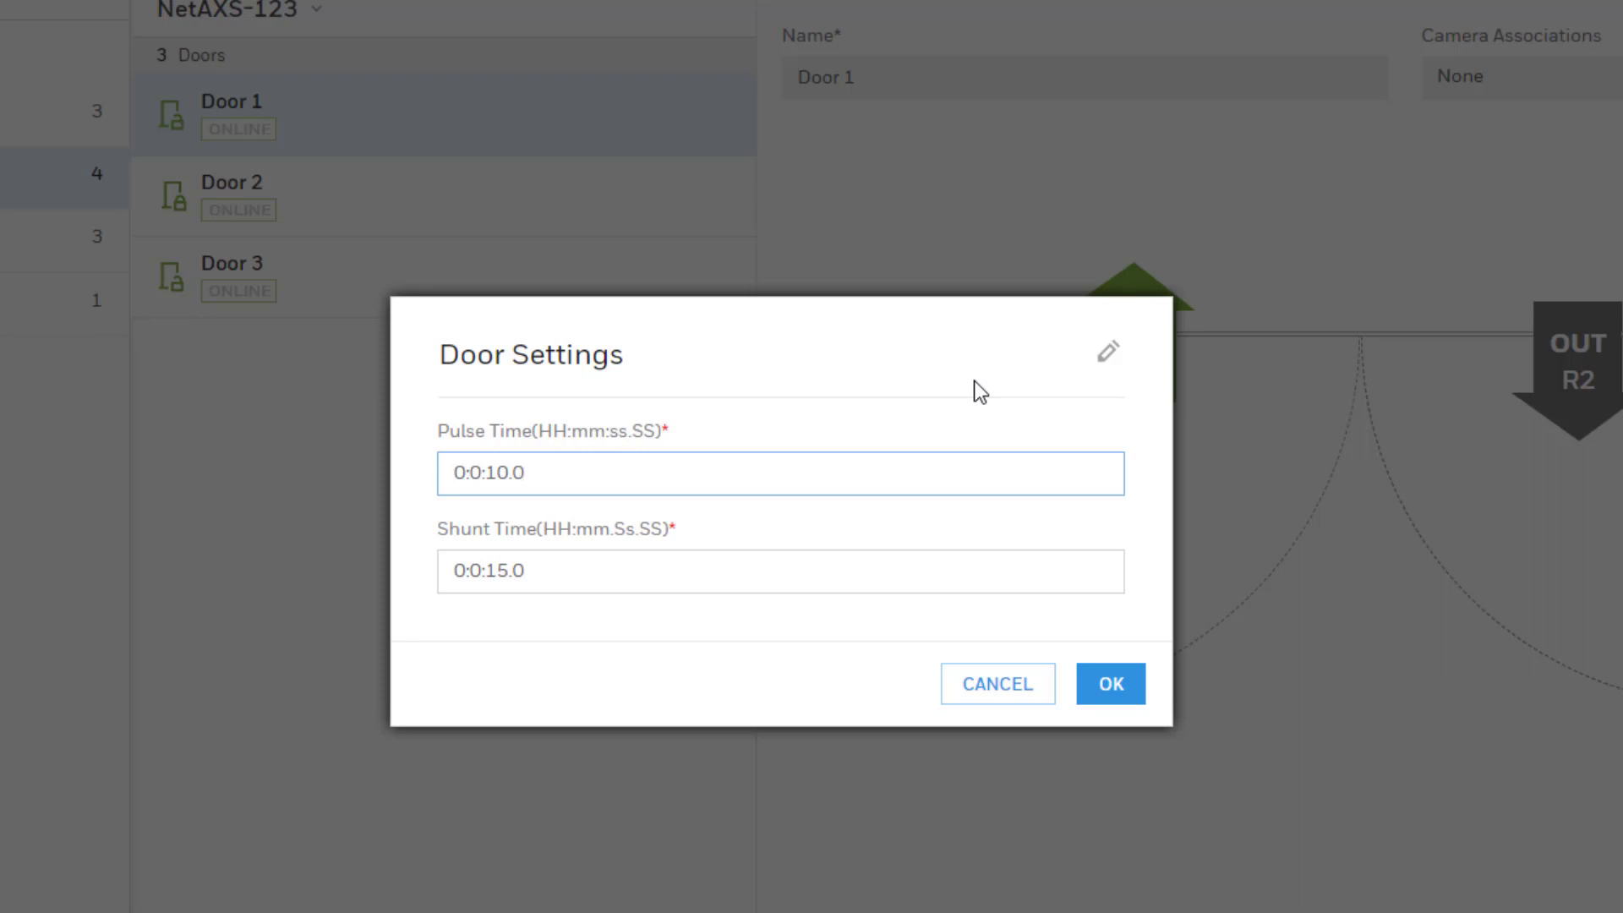
{"action": "left_click", "coordinate": [1114, 685]}
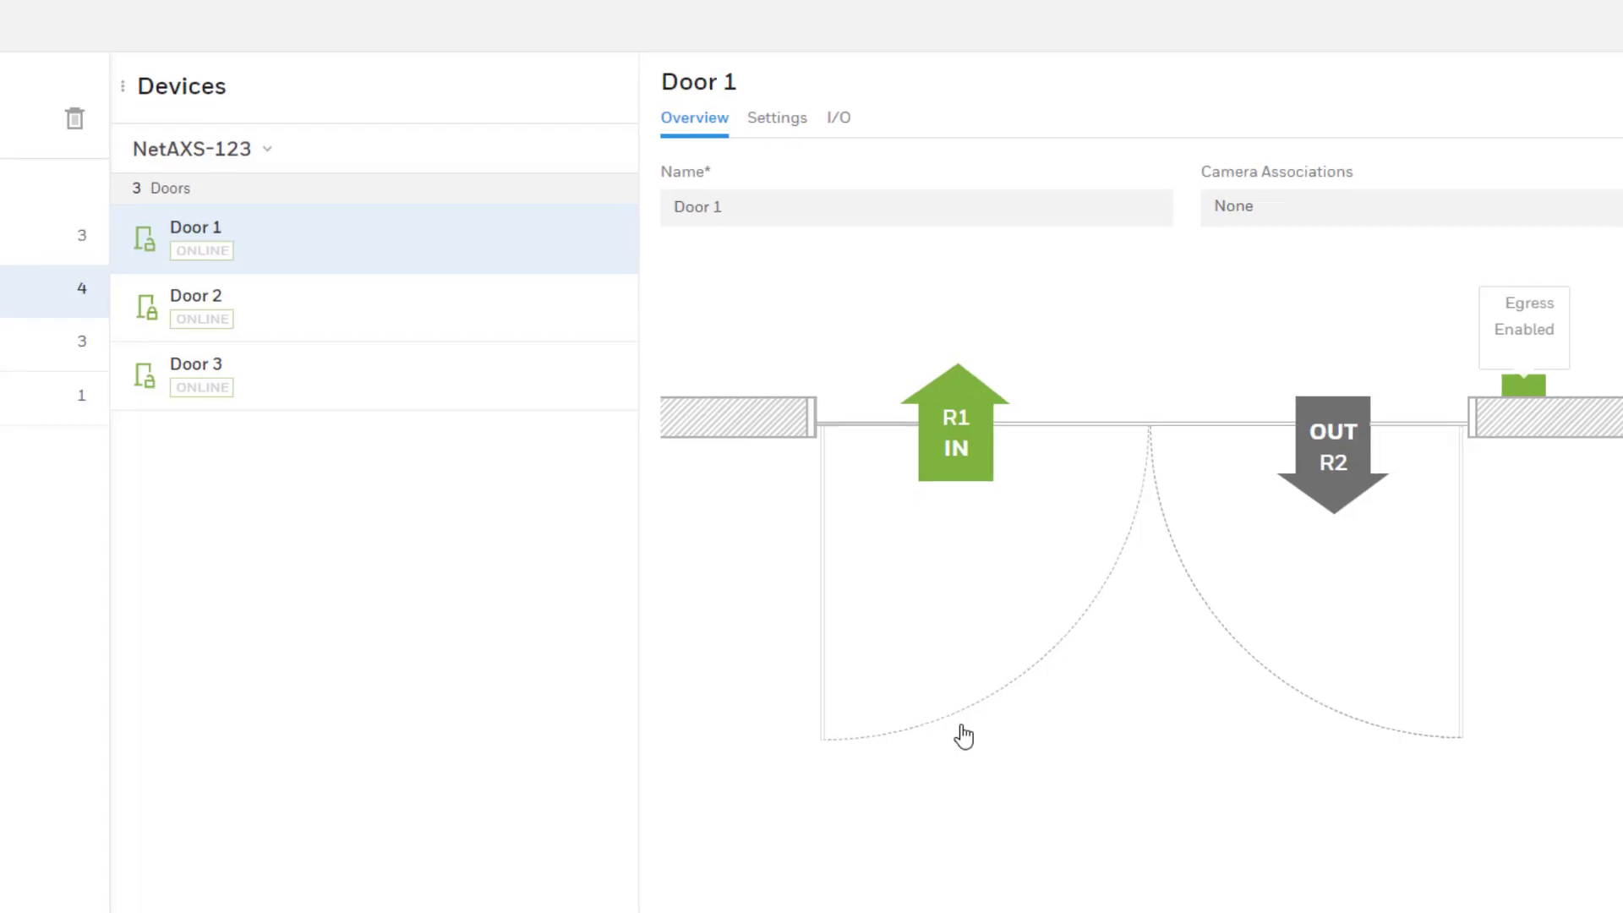
- Switch to Door 1's Settings tab and unlock the reader settings for editing
{"action": "left_click", "coordinate": [782, 123]}
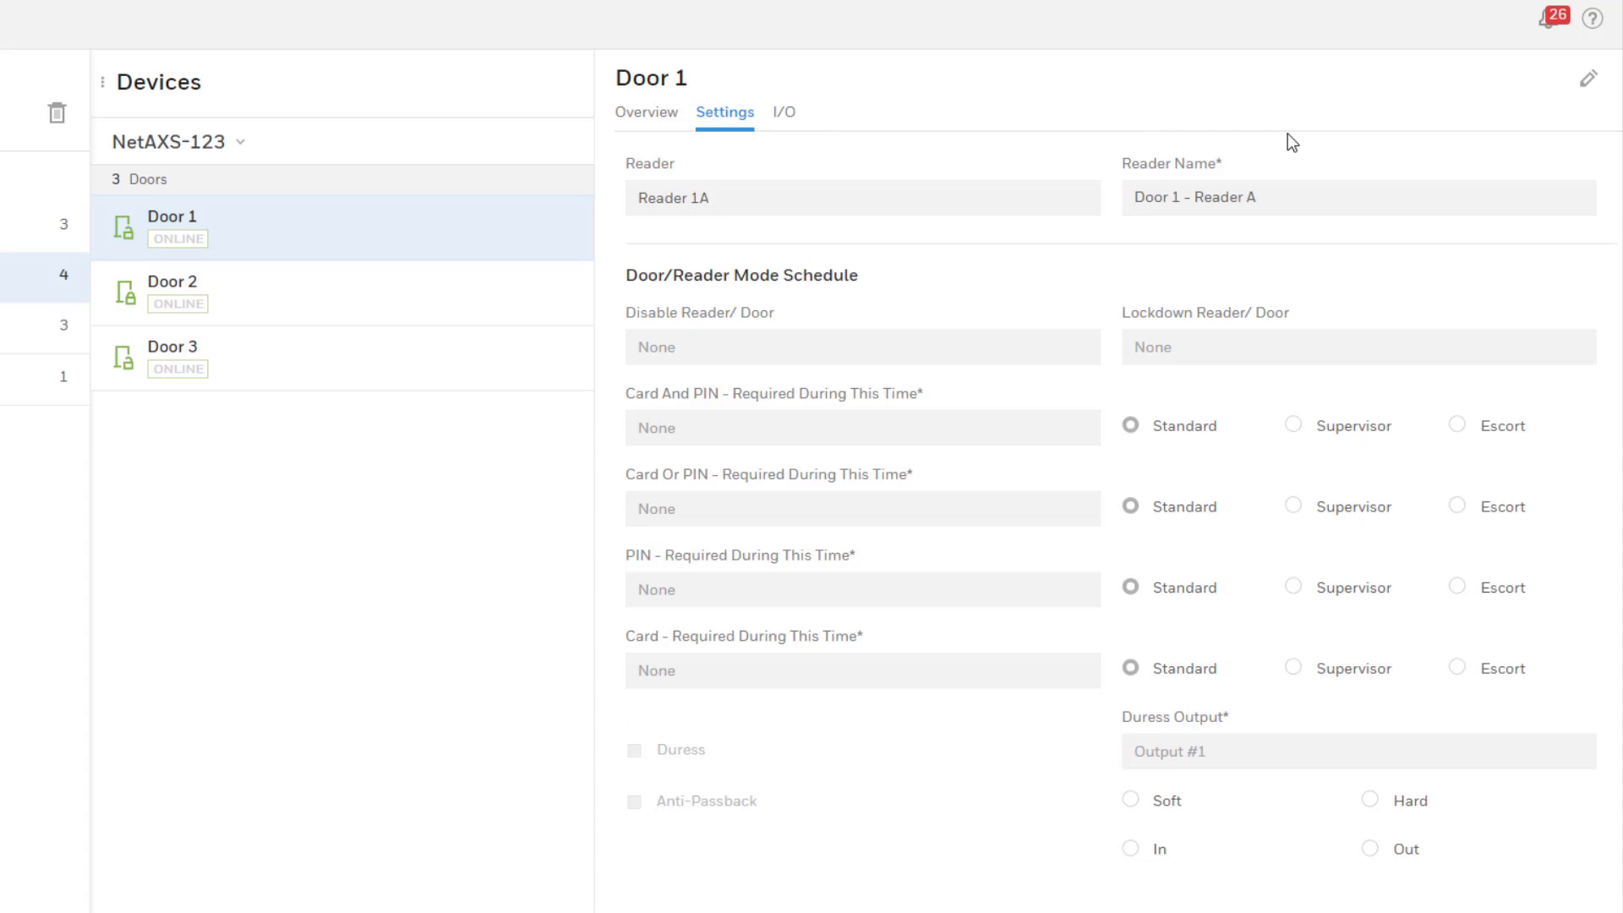
{"action": "left_click", "coordinate": [1588, 78]}
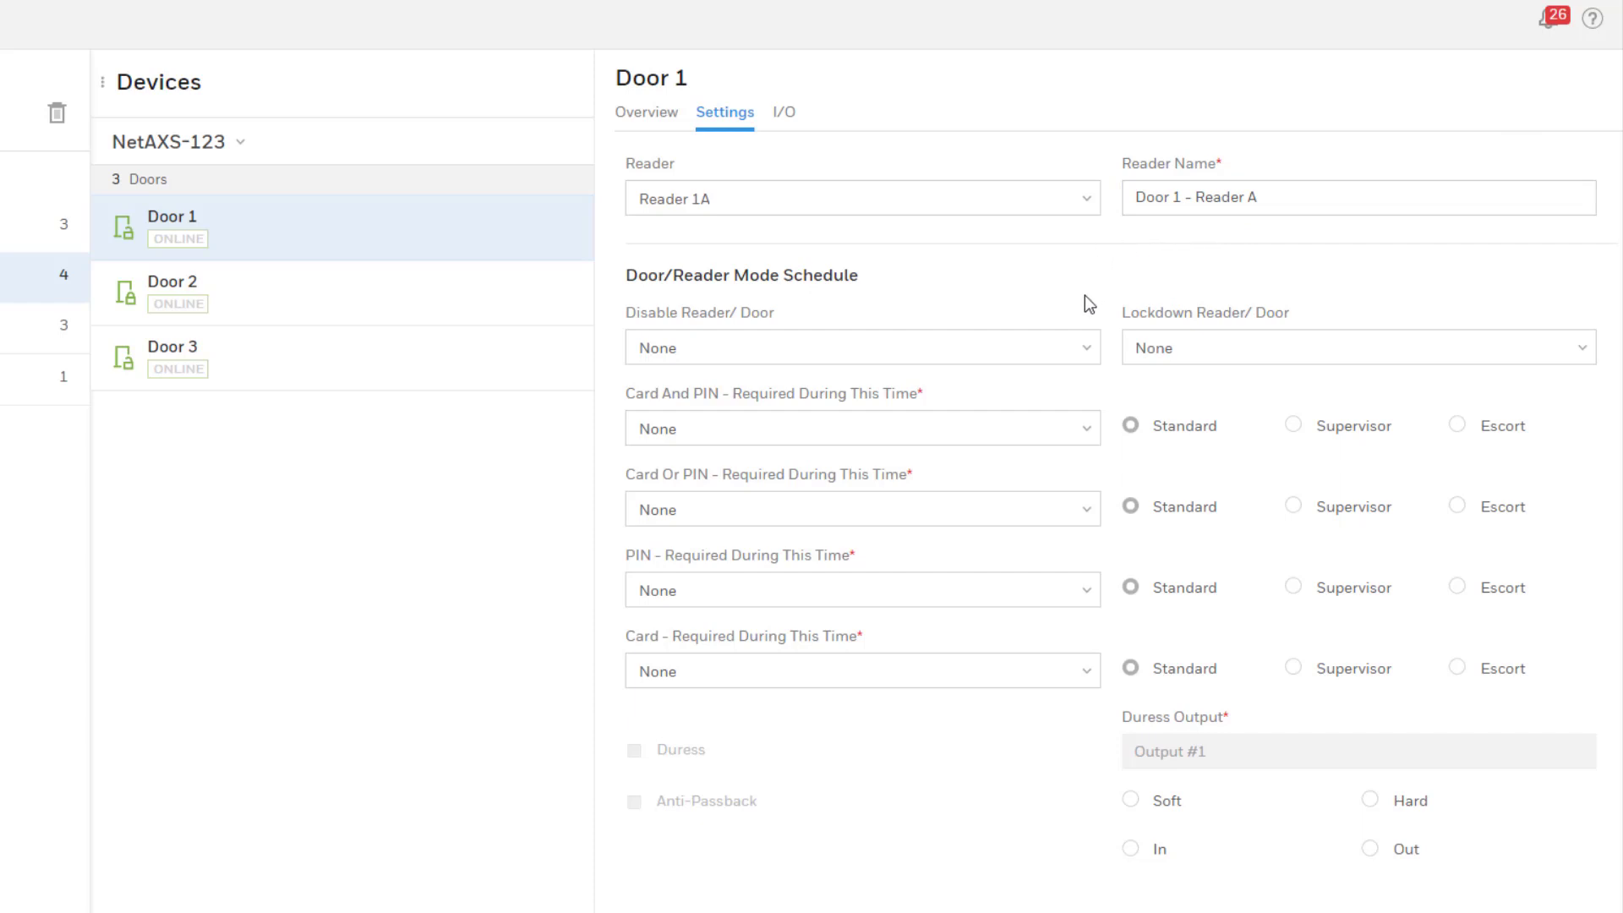
- Keep Disable at None, use Example Schedule for Card And PIN, and Day Shift with Supervisor for Card Or PIN
{"action": "left_click", "coordinate": [1066, 367]}
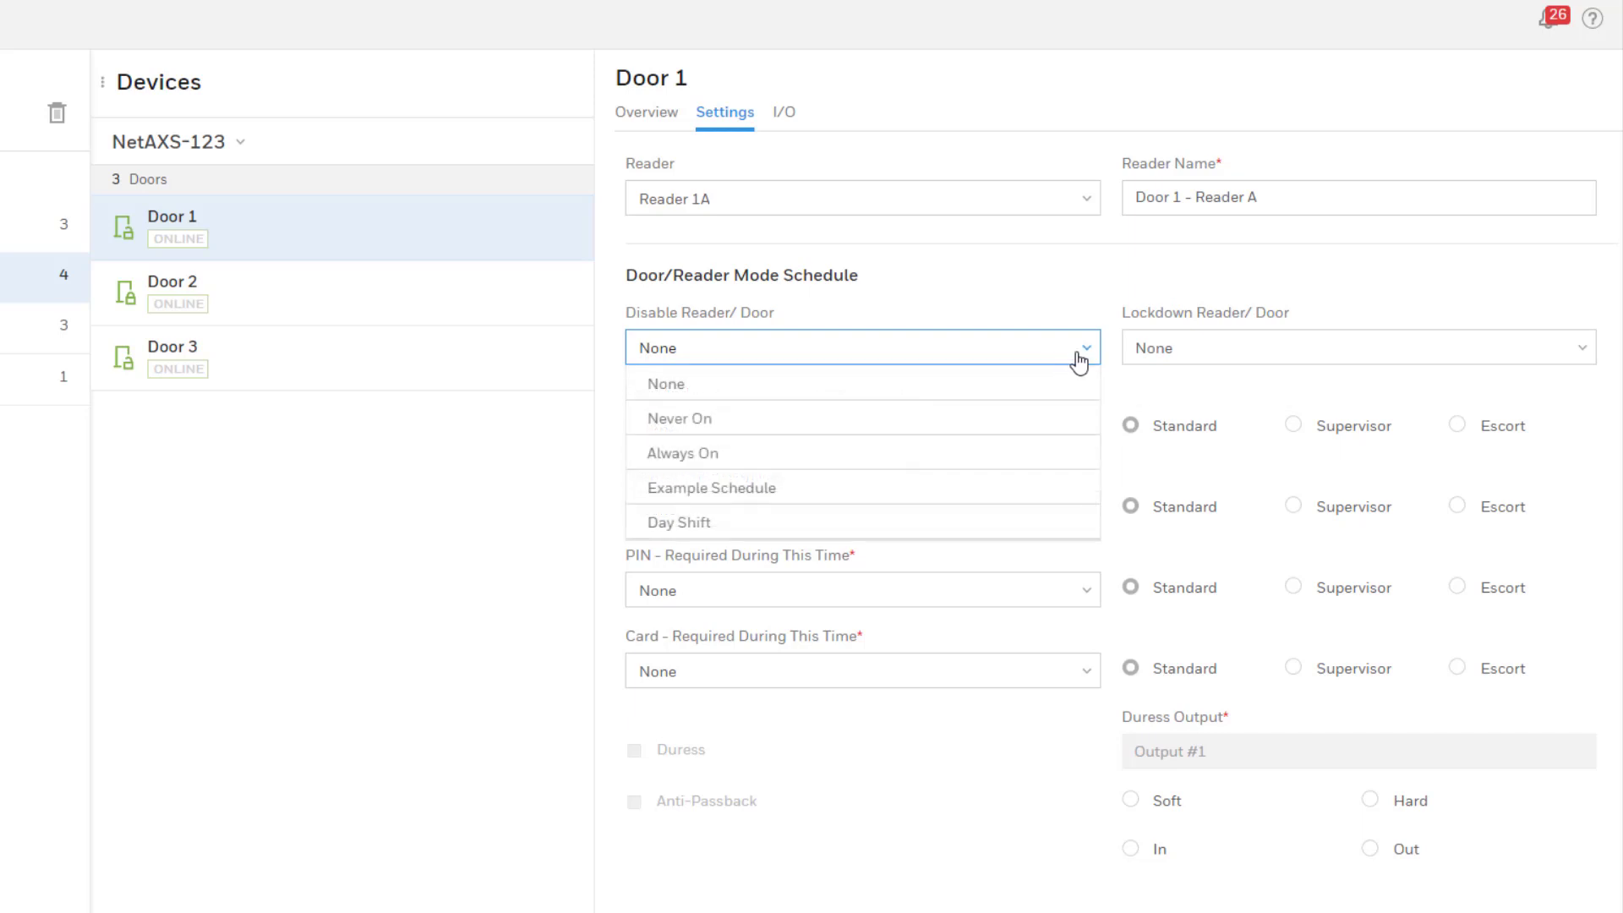
{"action": "left_click", "coordinate": [1080, 355]}
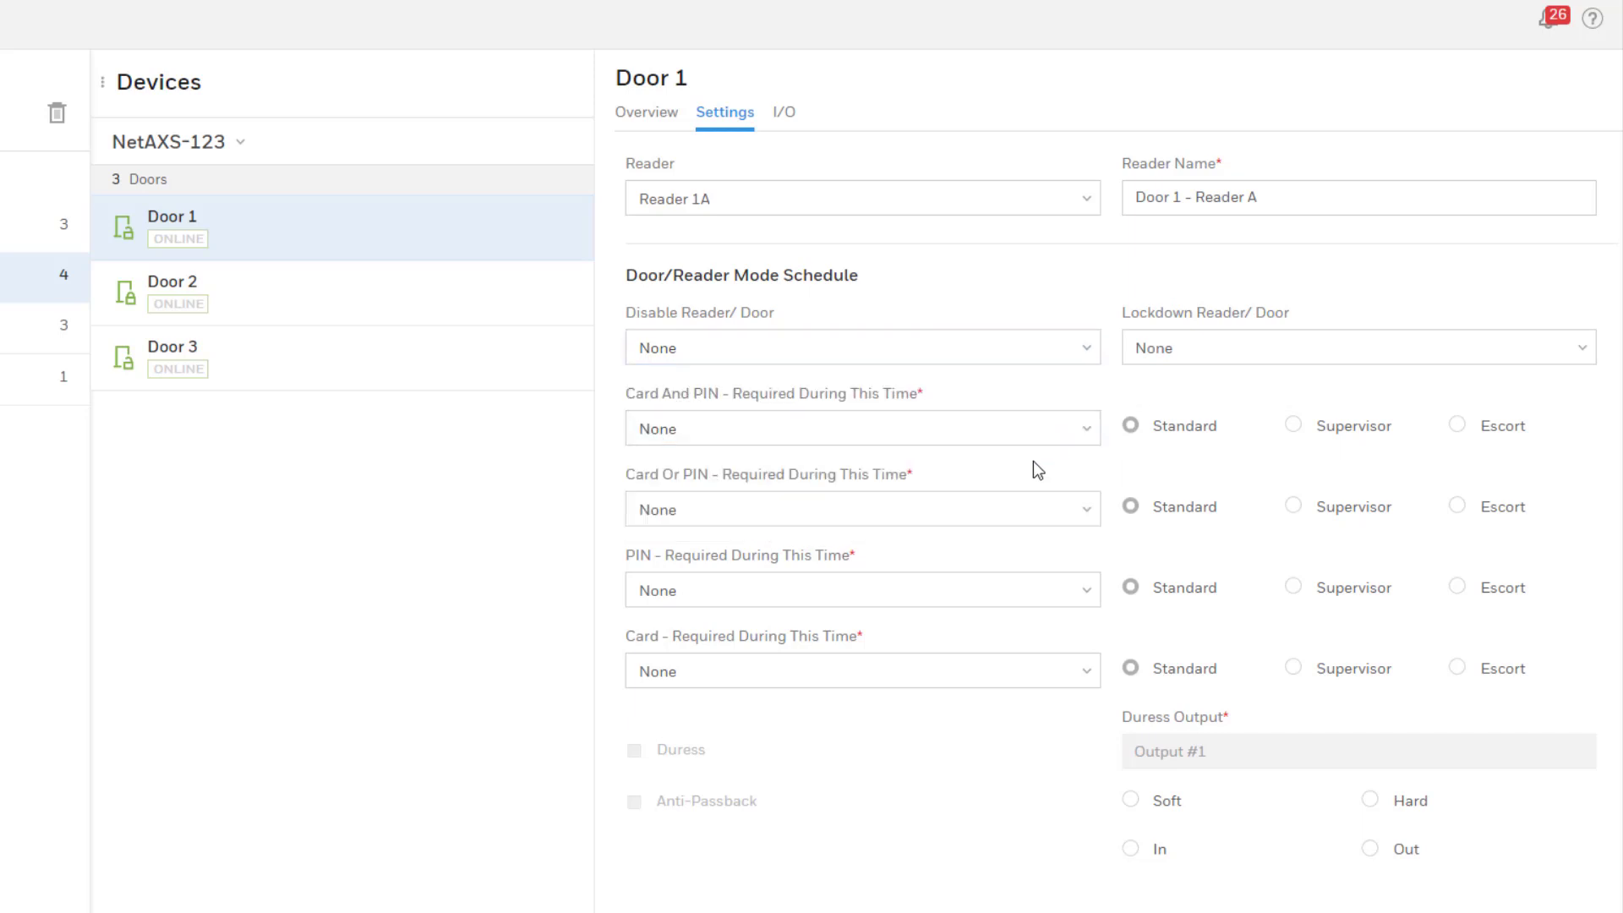
{"action": "left_click", "coordinate": [1084, 430]}
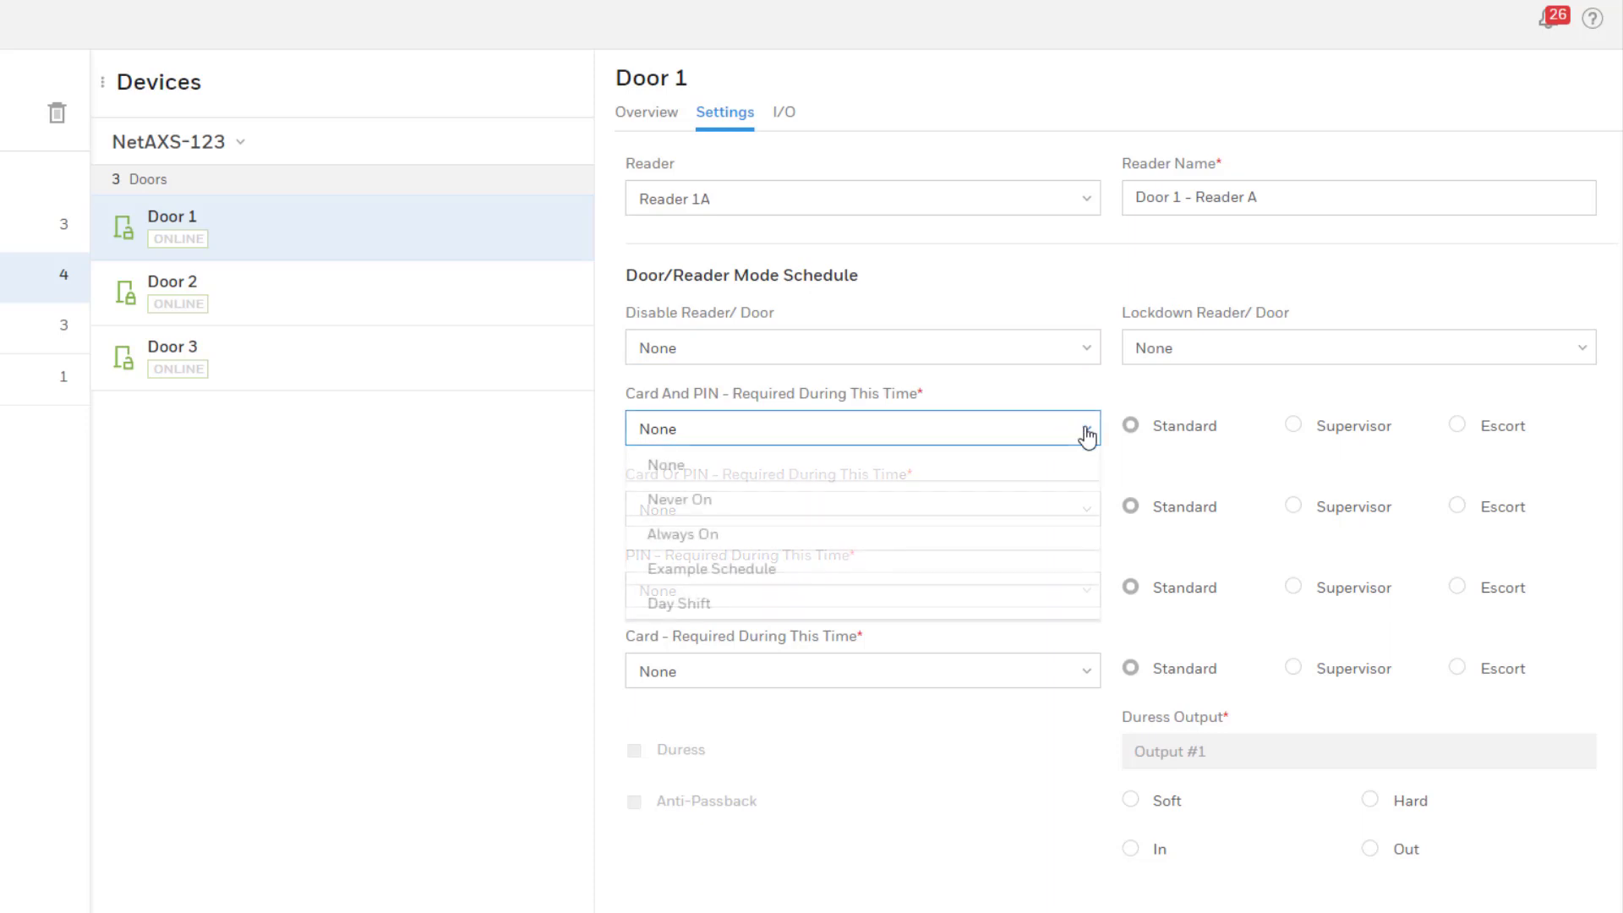
{"action": "left_click", "coordinate": [742, 571]}
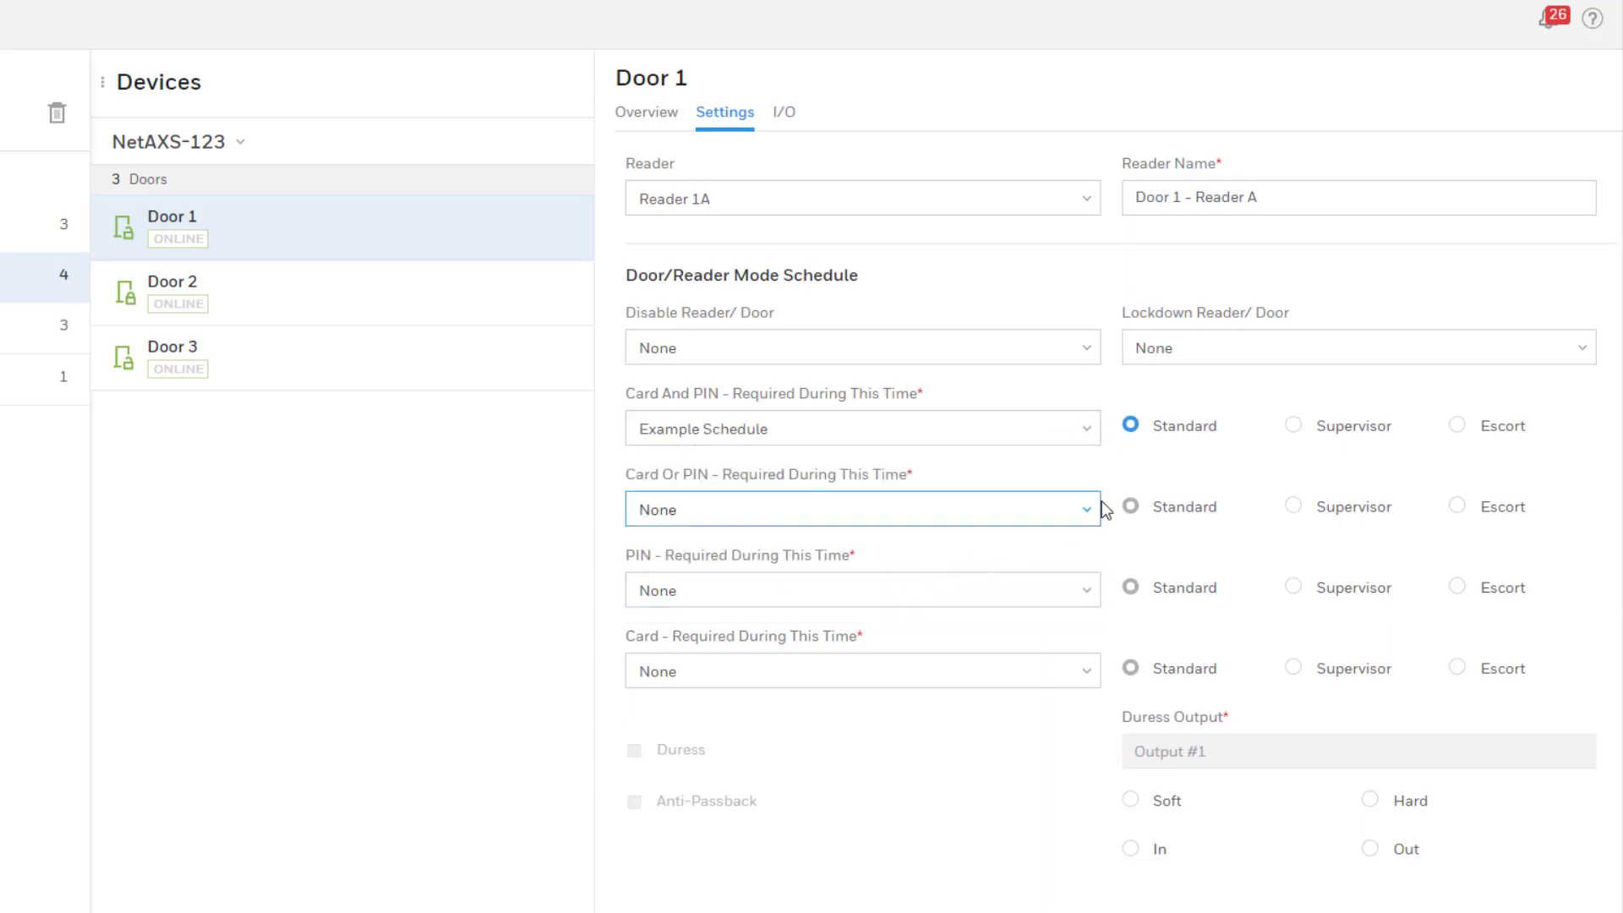
{"action": "left_click", "coordinate": [1081, 518]}
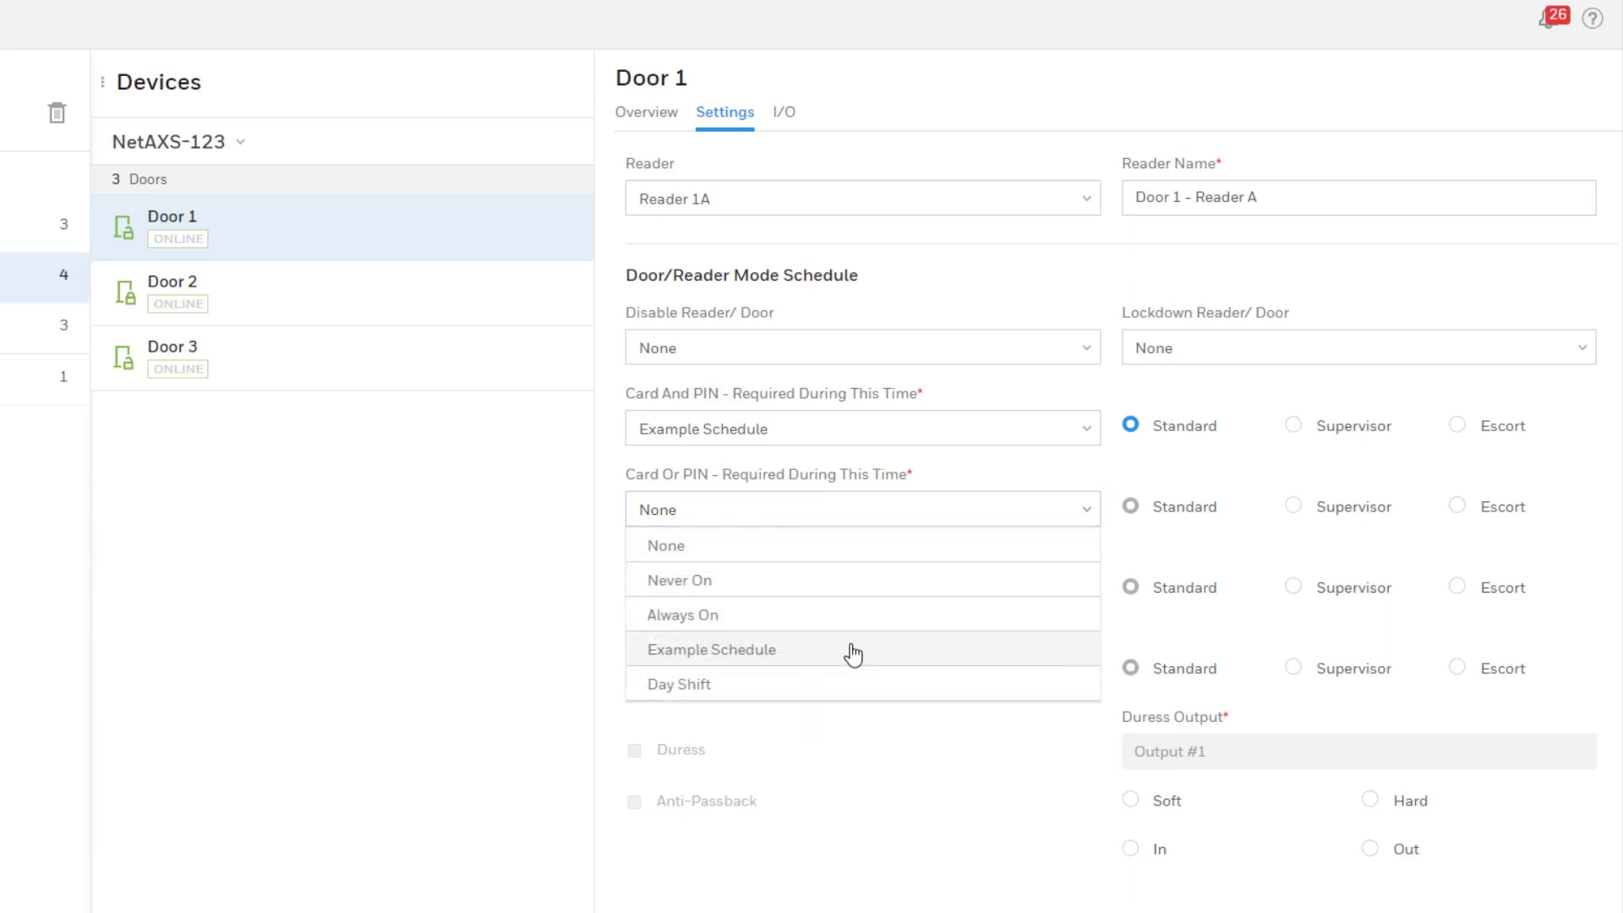
{"action": "left_click", "coordinate": [789, 691]}
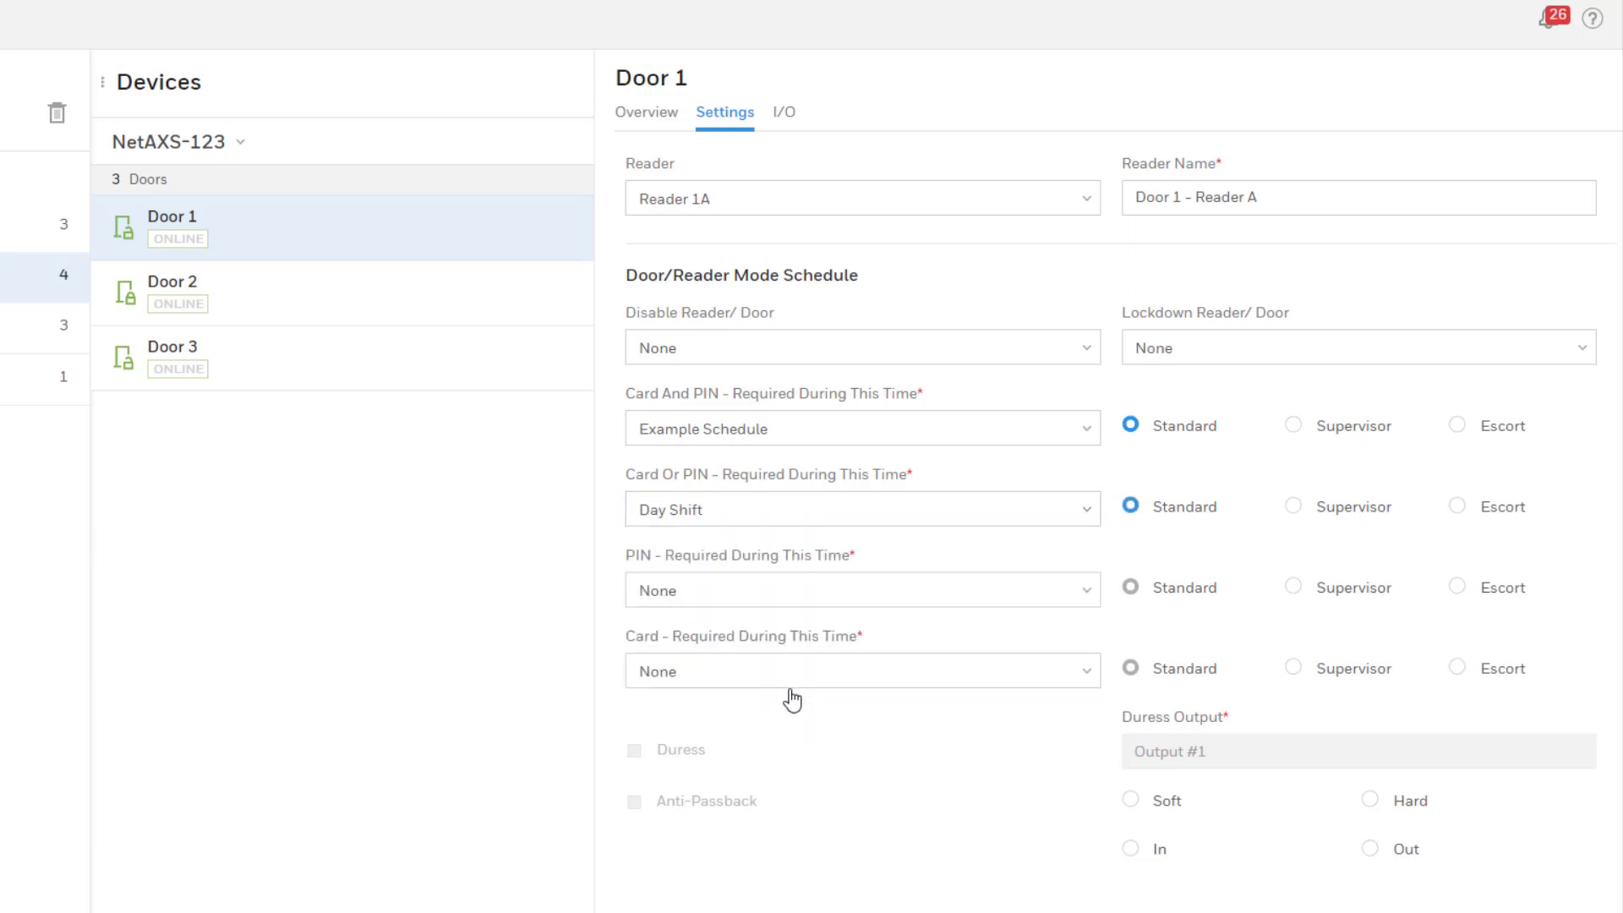
{"action": "left_click", "coordinate": [1300, 504]}
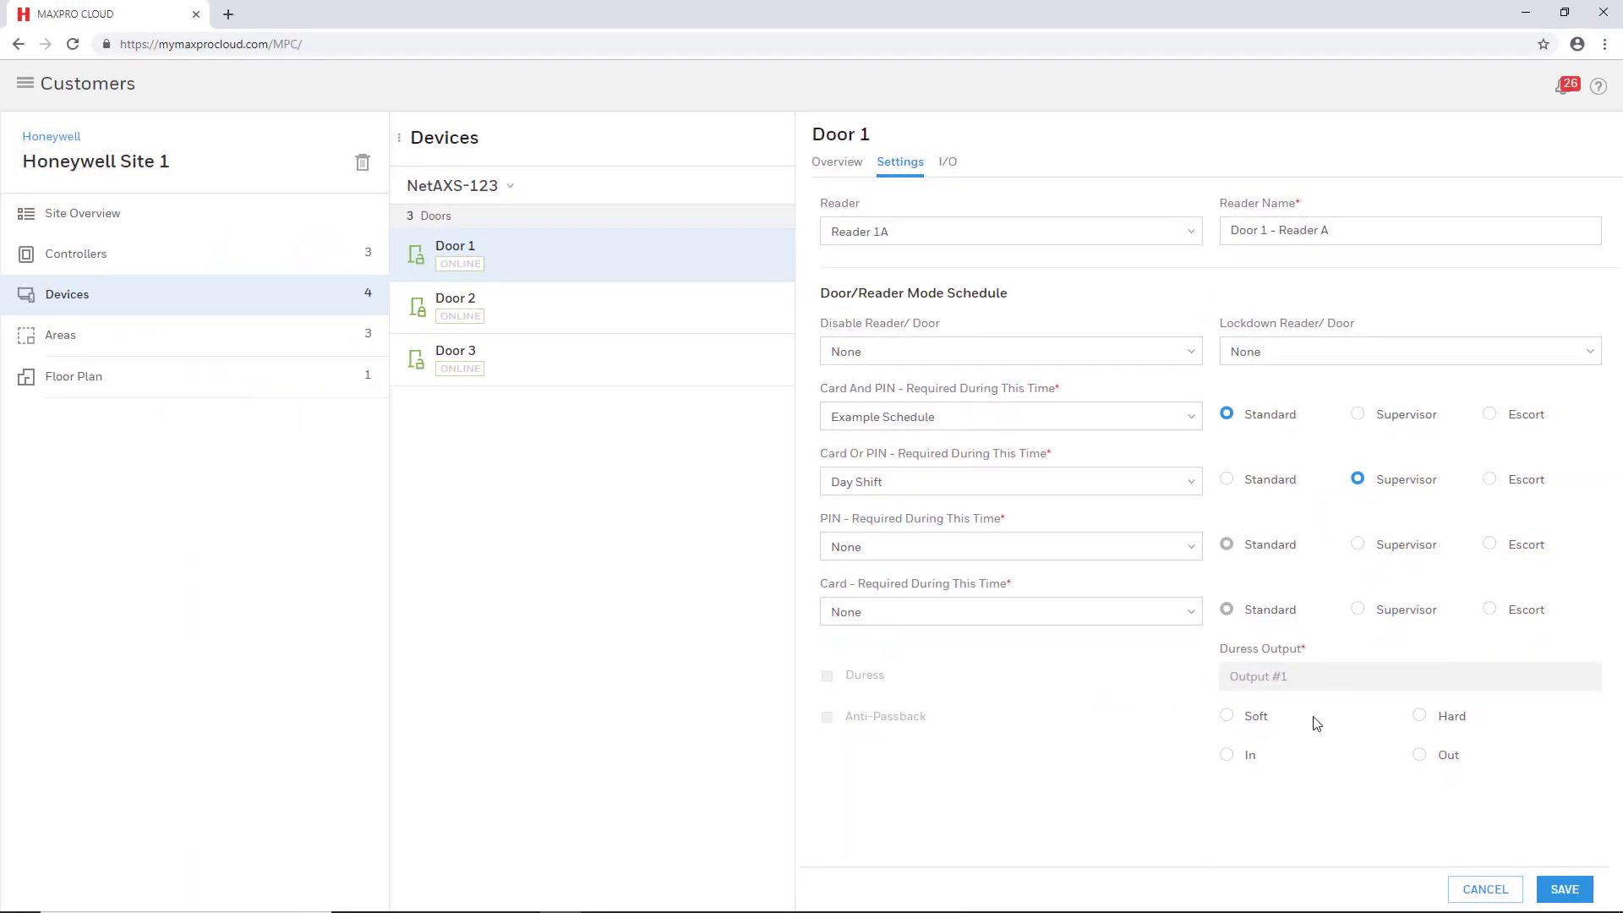
- Save Door 1's reader settings with Example Schedule, Day Shift and Supervisor applied
{"action": "left_click", "coordinate": [1565, 889]}
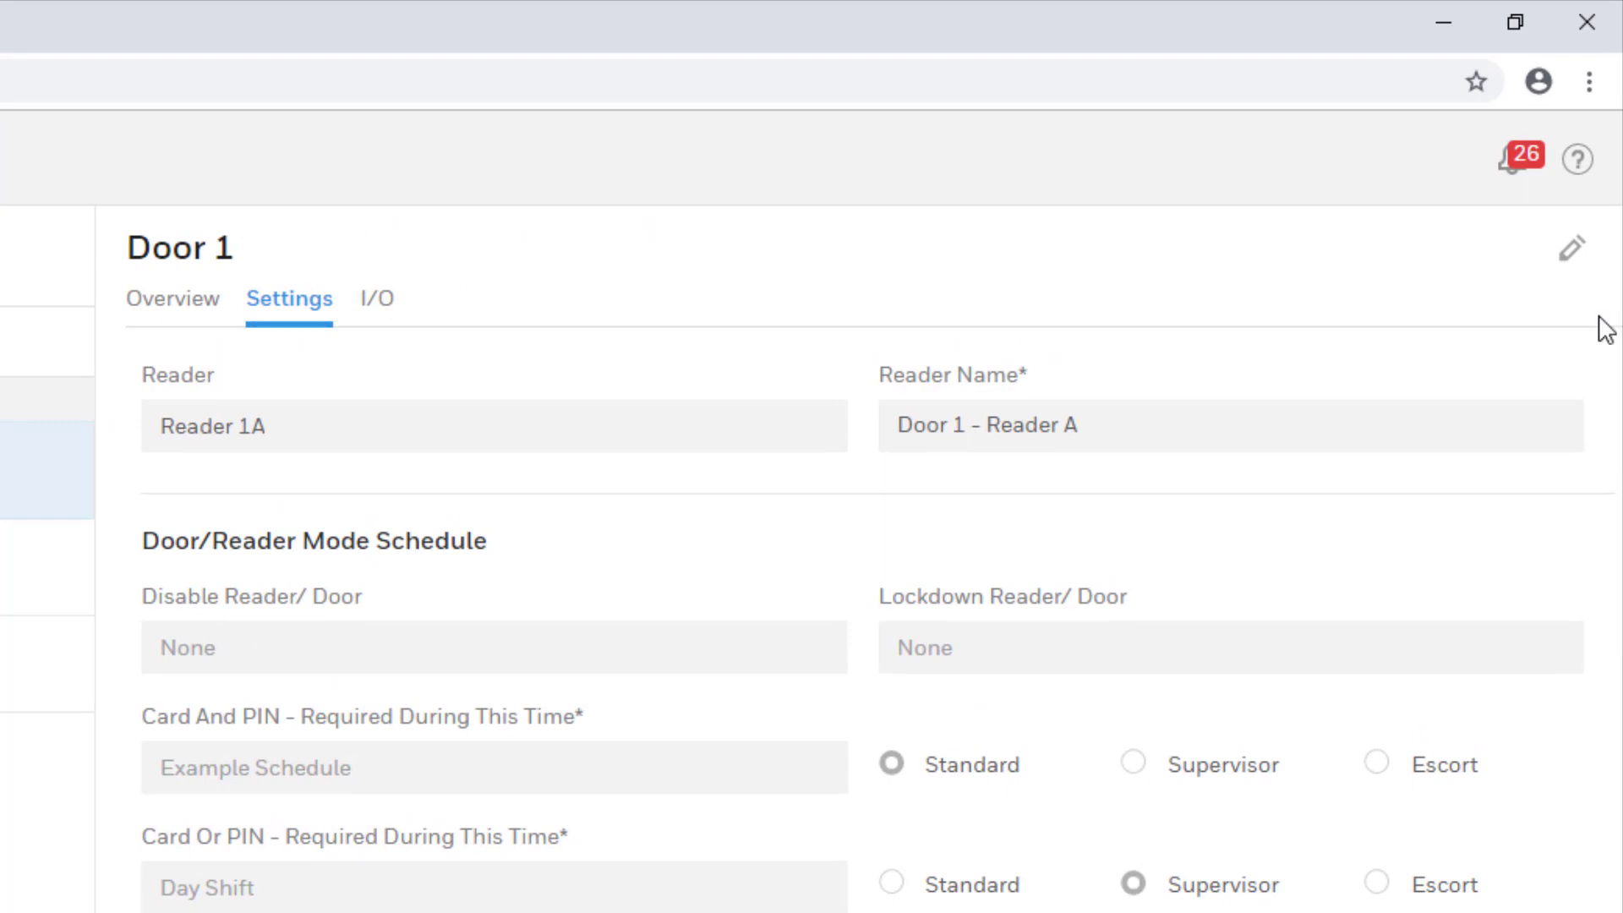
- Open the Devices web help and scroll to 'To configure the reader settings'
{"action": "left_click", "coordinate": [1577, 161]}
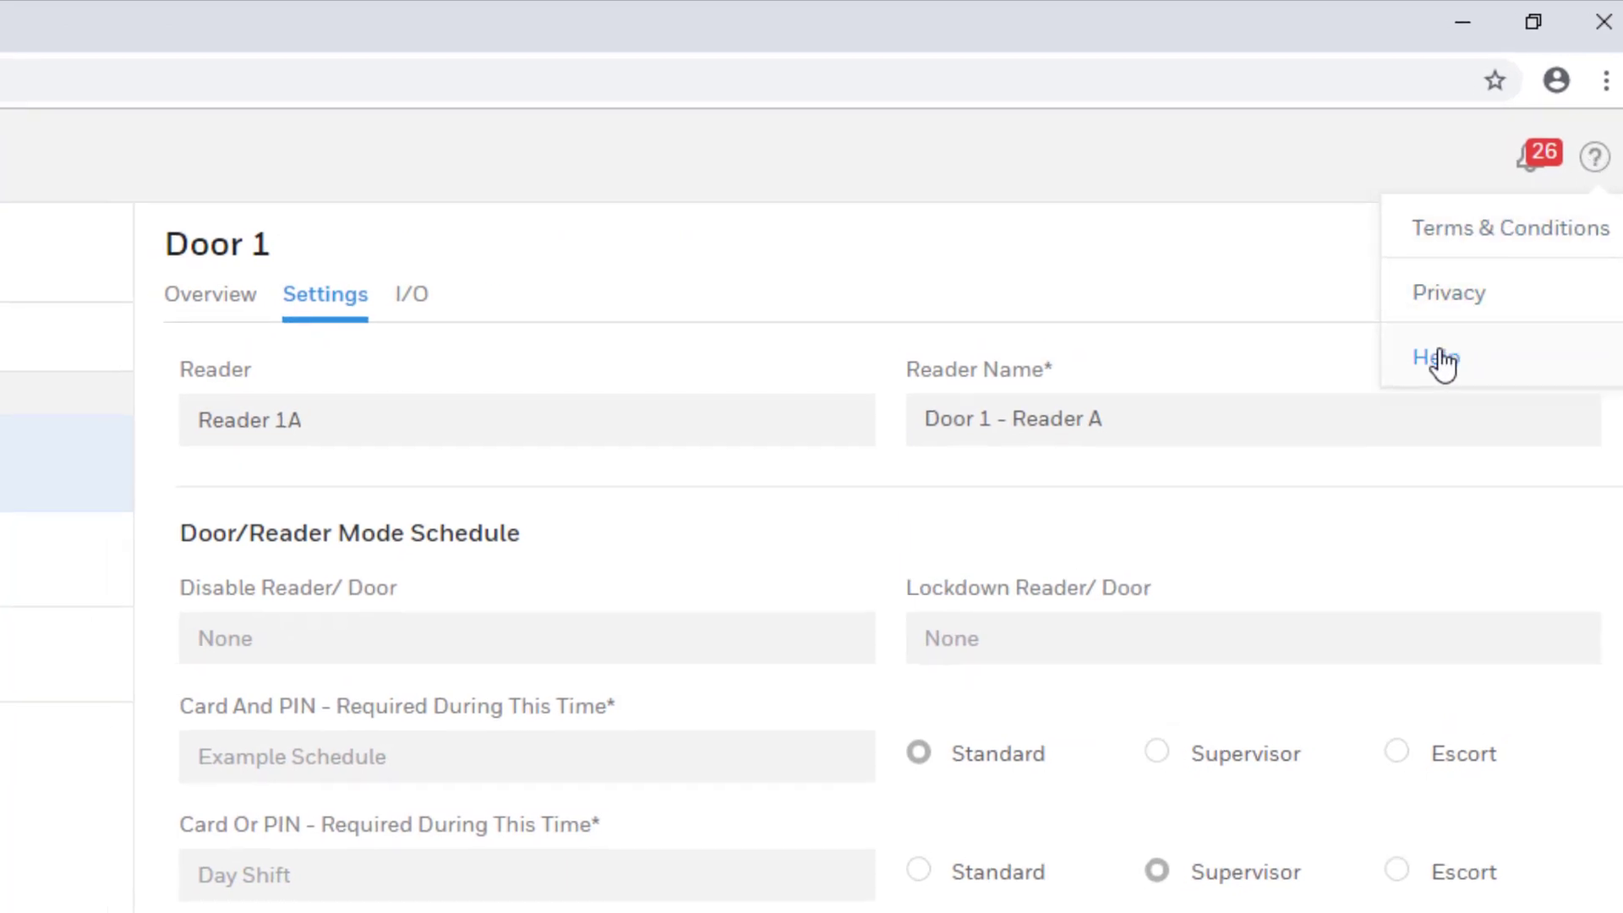
{"action": "left_click", "coordinate": [1437, 359]}
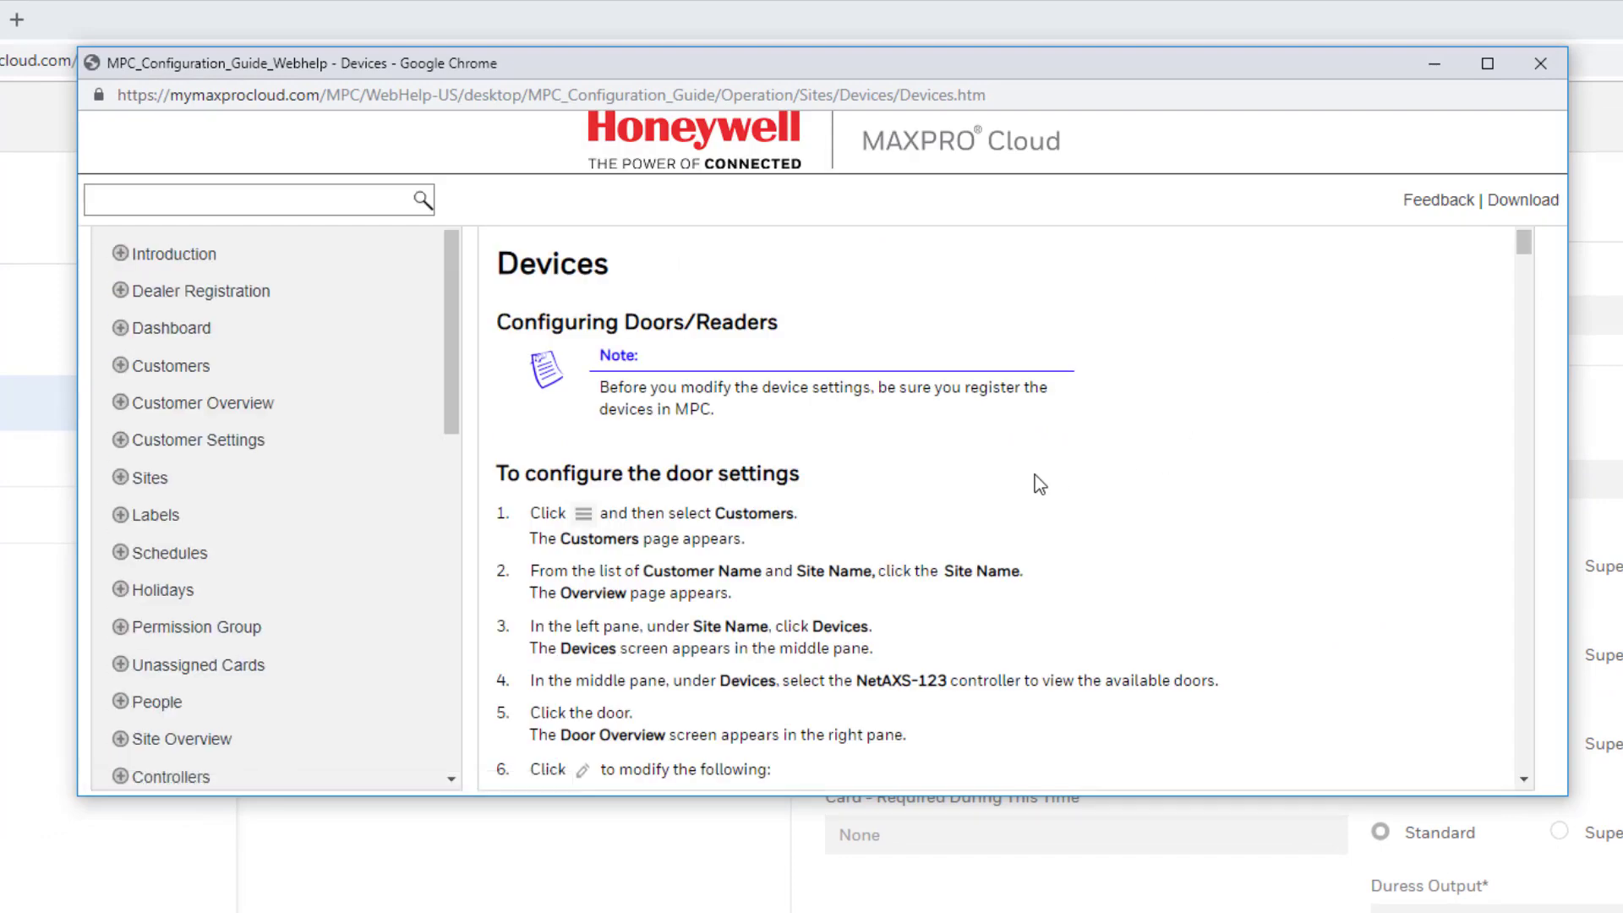
{"action": "scroll", "coordinate": [1040, 485], "scroll_direction": "down", "scroll_amount": 1}
{"action": "scroll", "coordinate": [1040, 485], "scroll_direction": "down", "scroll_amount": 1}
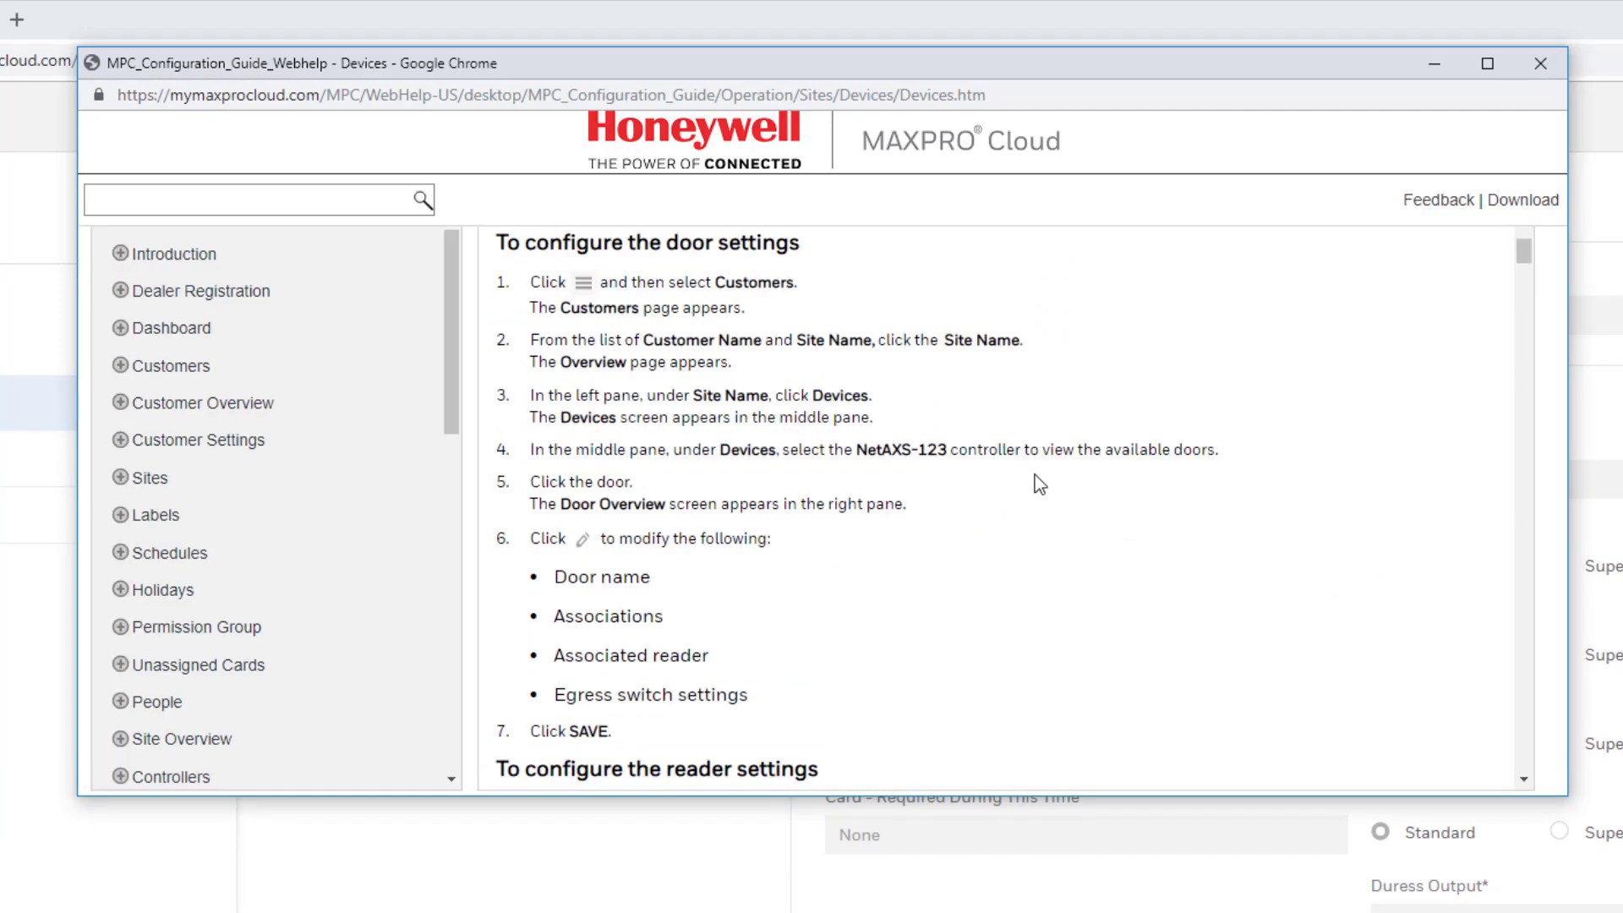
{"action": "scroll", "coordinate": [1040, 484], "scroll_direction": "down", "scroll_amount": 1}
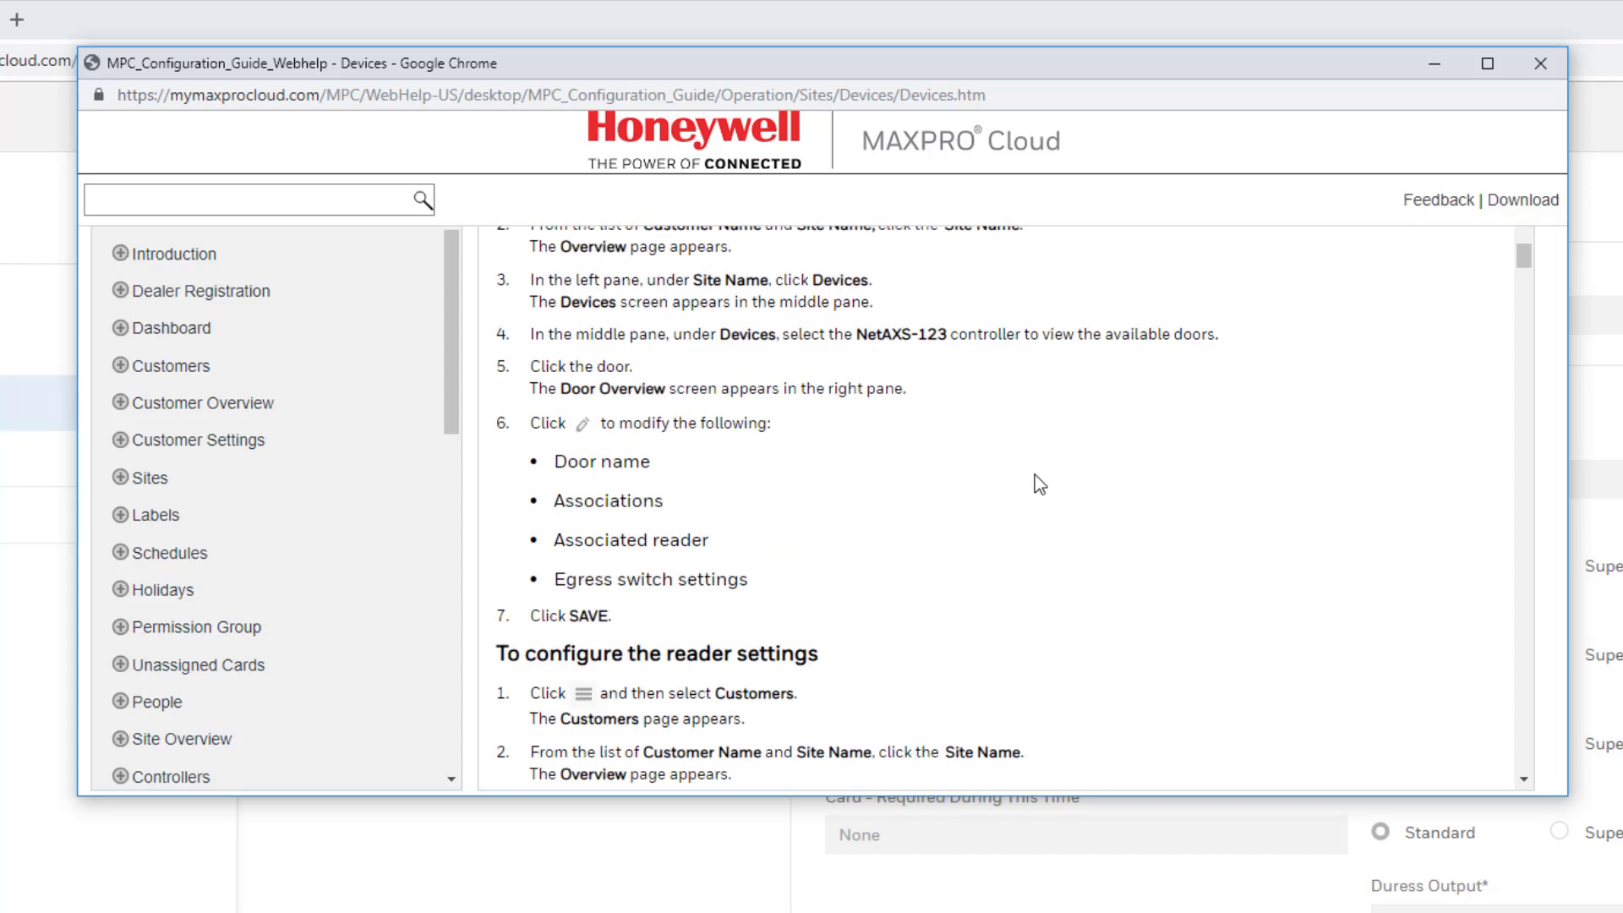
{"action": "scroll", "coordinate": [1039, 484], "scroll_direction": "down", "scroll_amount": 1}
{"action": "scroll", "coordinate": [1039, 484], "scroll_direction": "down", "scroll_amount": 1}
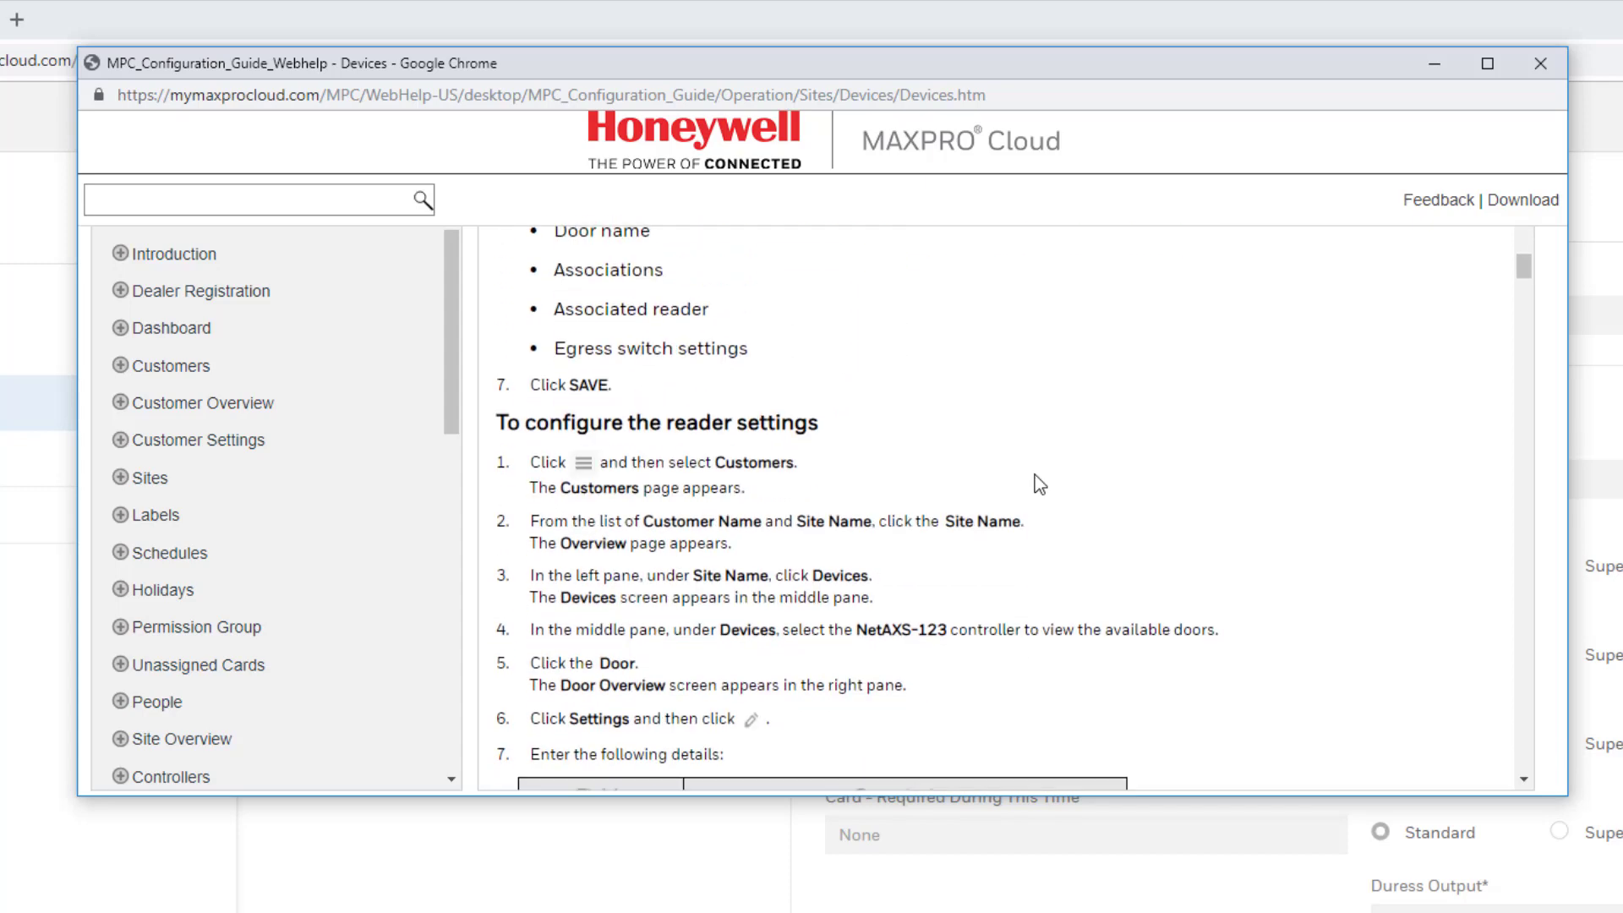